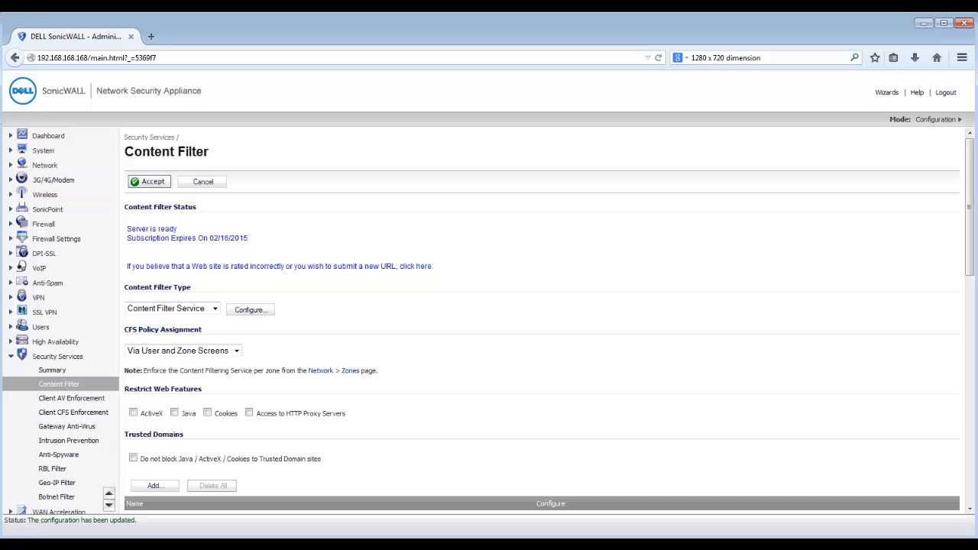
# - Enable HTTPS content filtering and CFS server failover in the content filter properties
pyautogui.click(251, 310)
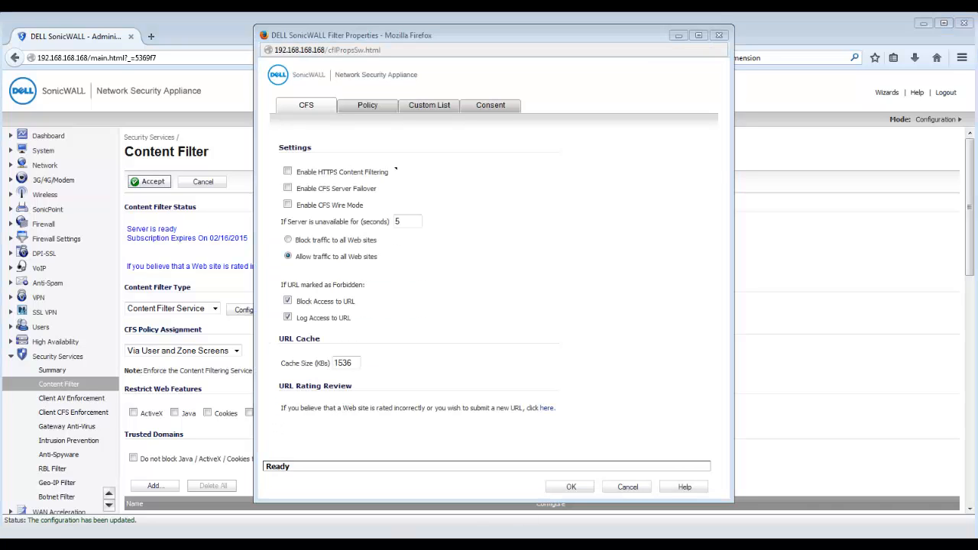
pyautogui.click(288, 171)
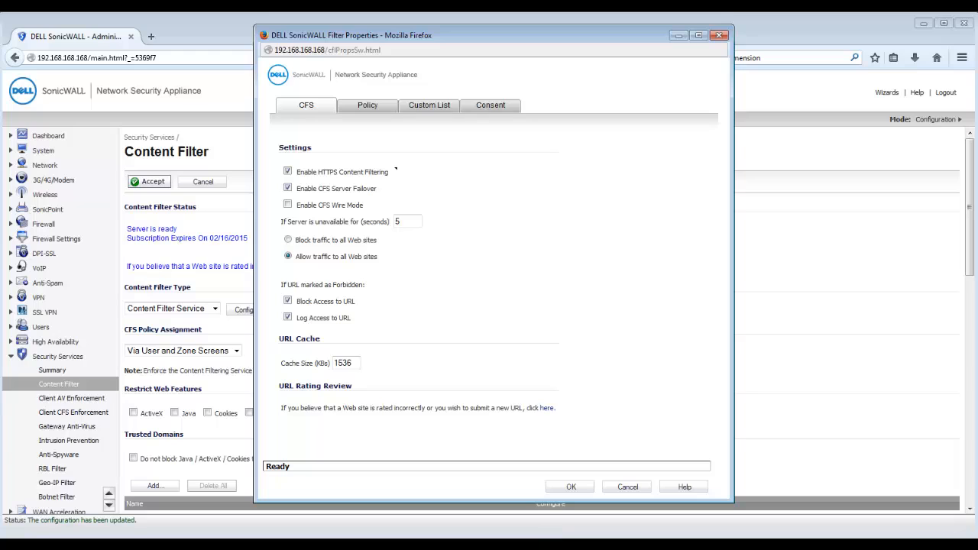
pyautogui.click(368, 105)
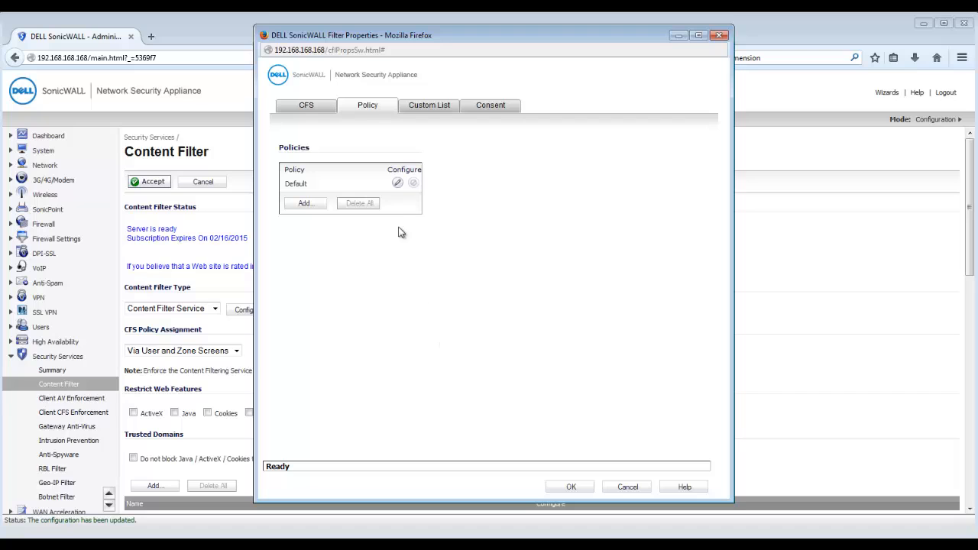
# - Make the Default CFS policy forbid all URL categories and save it
pyautogui.click(397, 183)
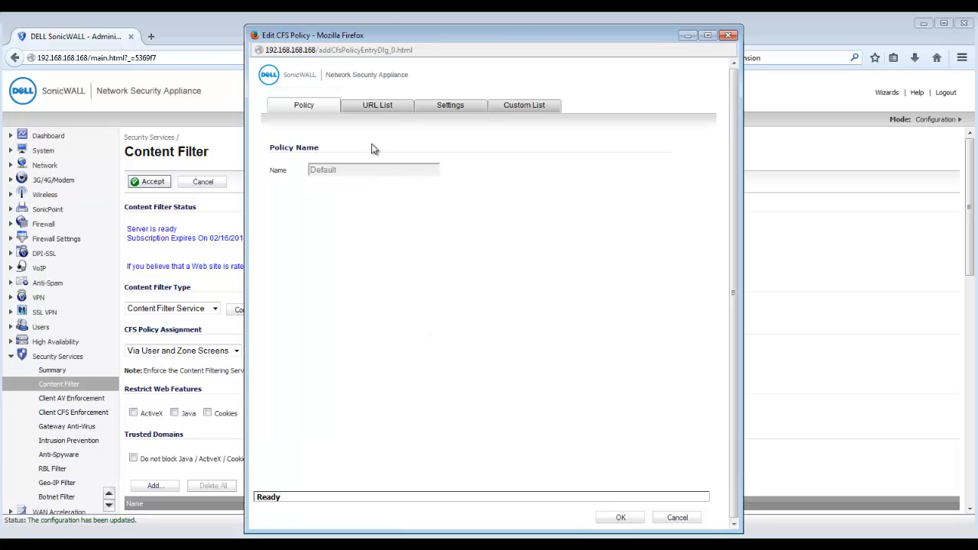
pyautogui.click(377, 110)
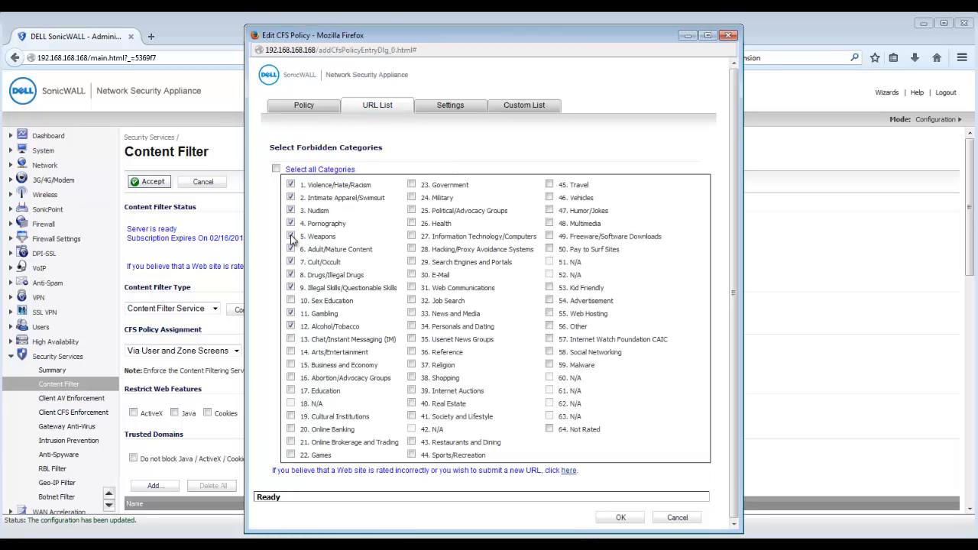
pyautogui.click(276, 169)
pyautogui.click(611, 519)
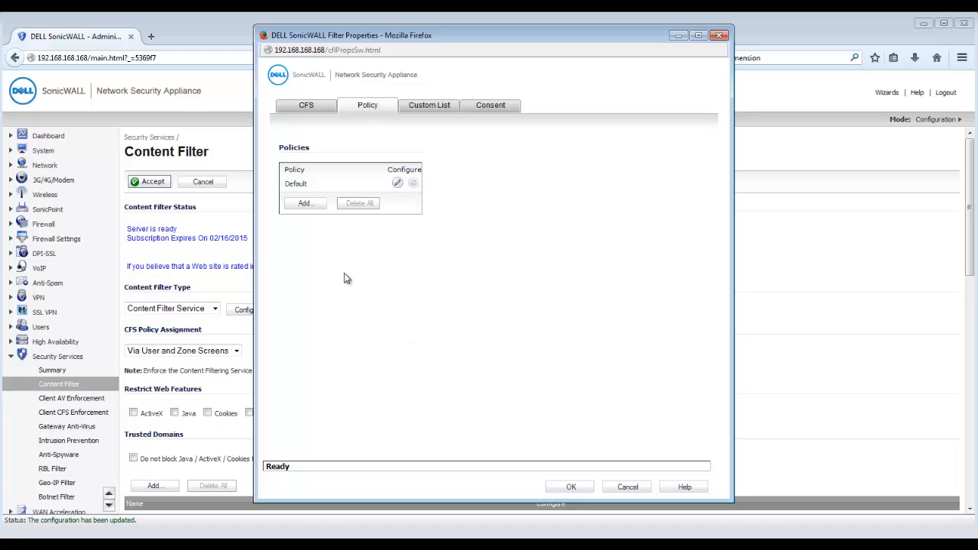
# - Create a policy named Teachers Policy that allows Education, Search Engines and Portals, and E-Mail
pyautogui.click(305, 203)
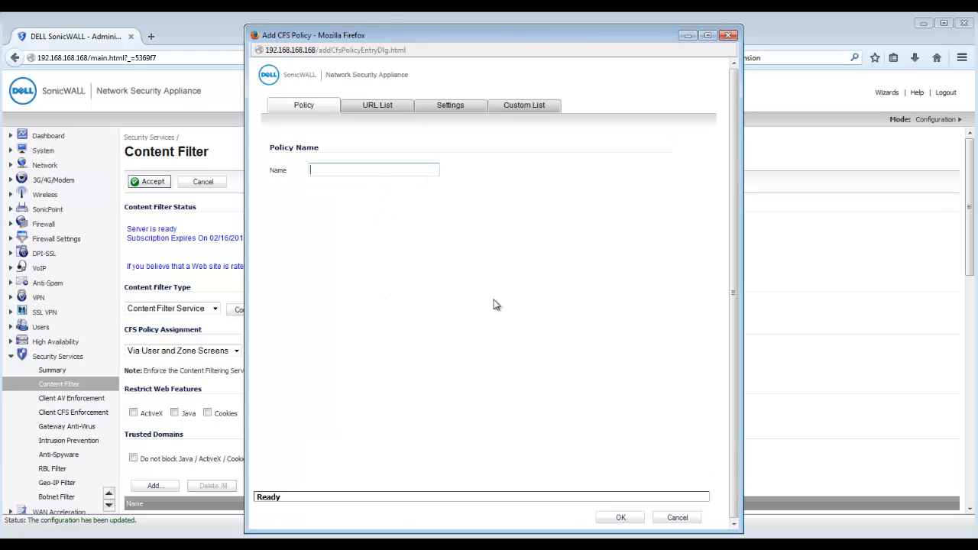
pyautogui.write('Teachers Policy')
pyautogui.click(385, 109)
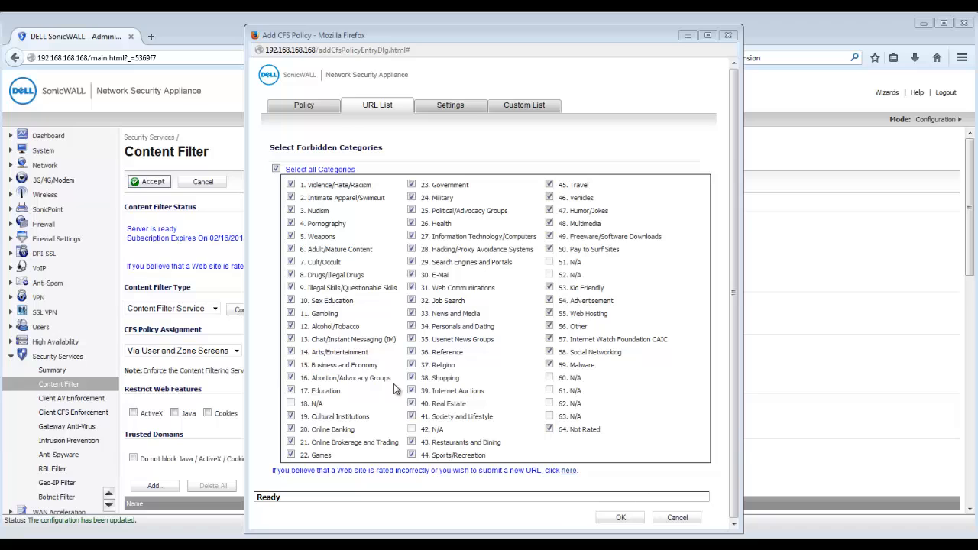
pyautogui.click(290, 391)
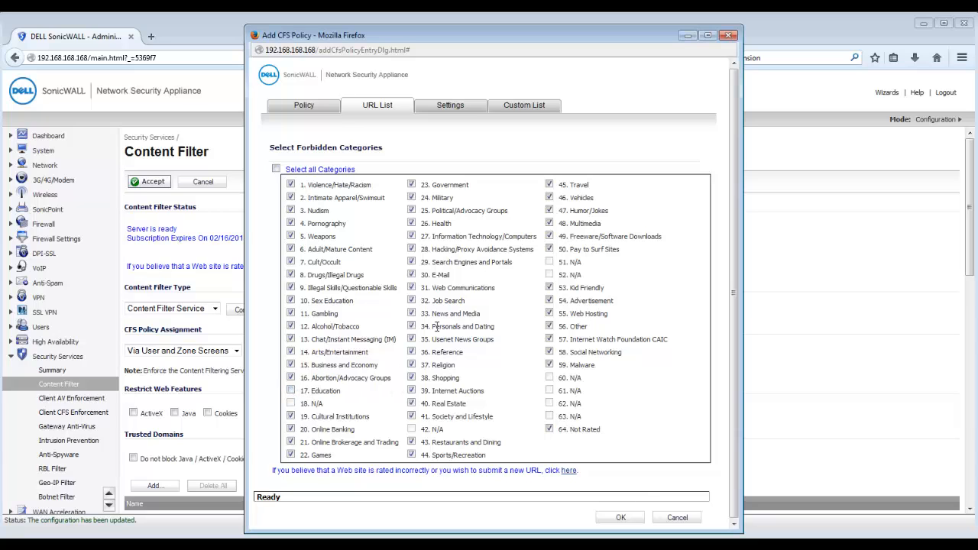
pyautogui.click(412, 263)
pyautogui.click(412, 275)
# - Set Teachers Policy's allowed and forbidden domain sources to Per Policy
pyautogui.click(454, 111)
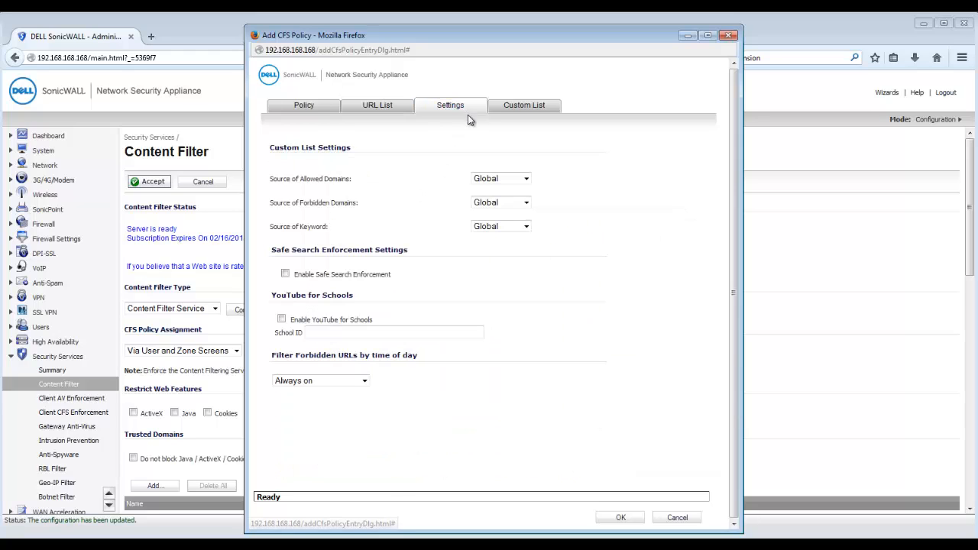
pyautogui.click(483, 180)
pyautogui.click(489, 209)
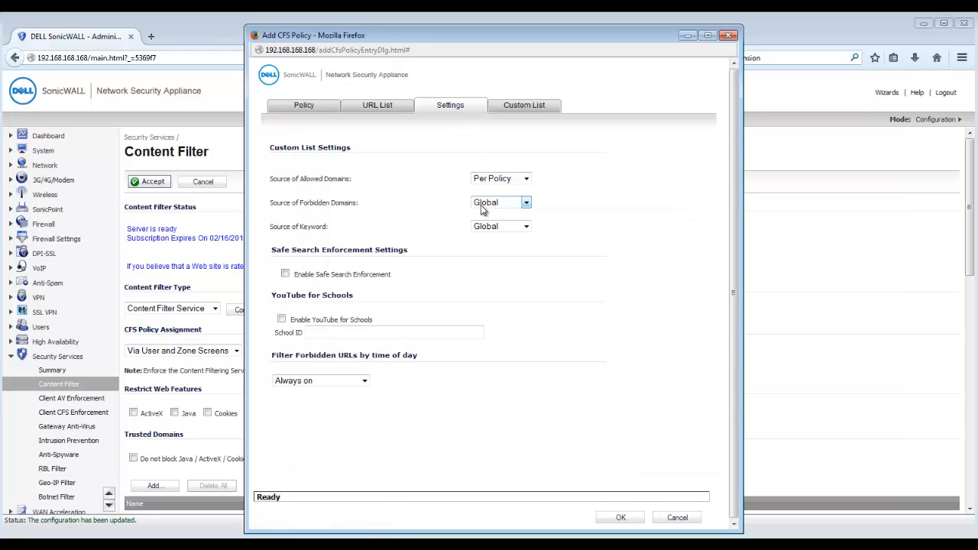
pyautogui.click(489, 203)
pyautogui.click(489, 234)
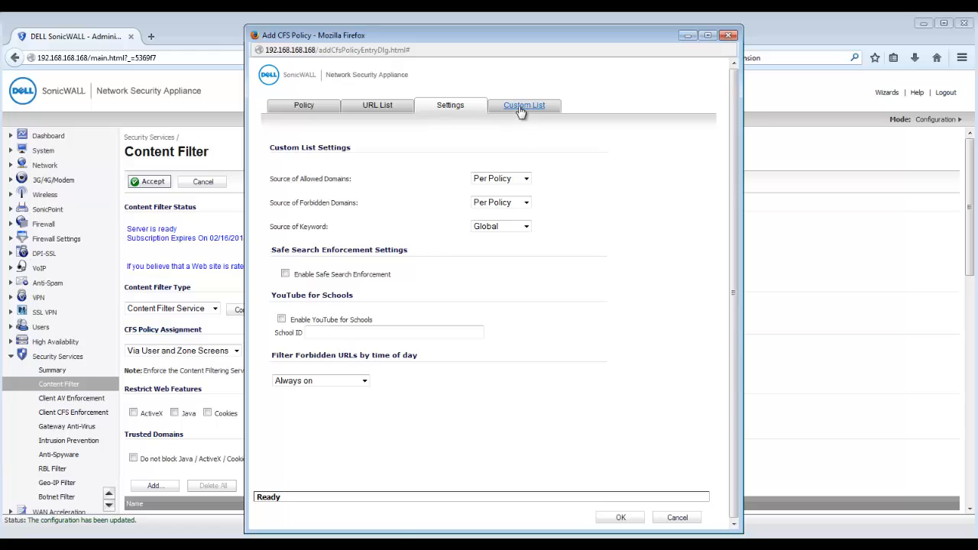
# - Allow dell.com, forbid mail.yahoo.com, and save Teachers Policy
pyautogui.click(521, 109)
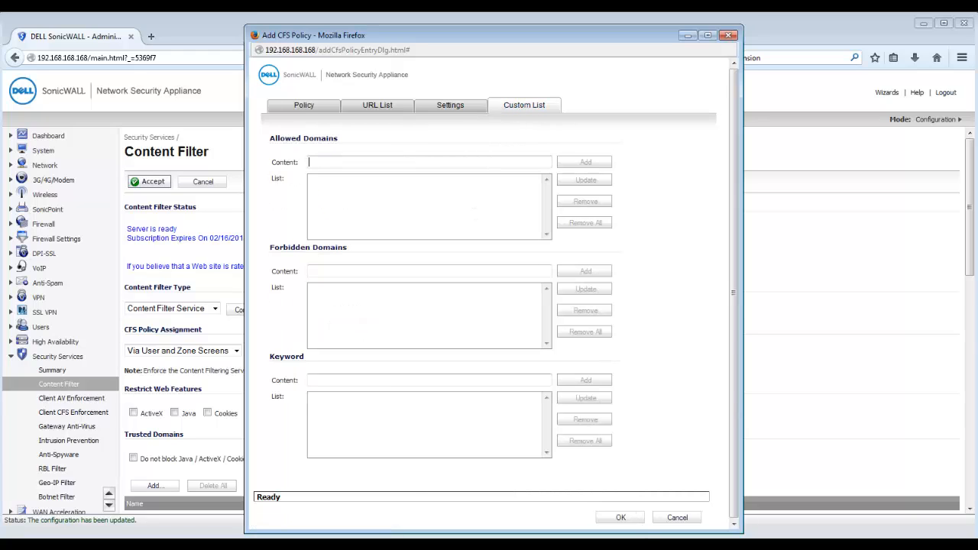
pyautogui.write('dell.com')
pyautogui.click(585, 163)
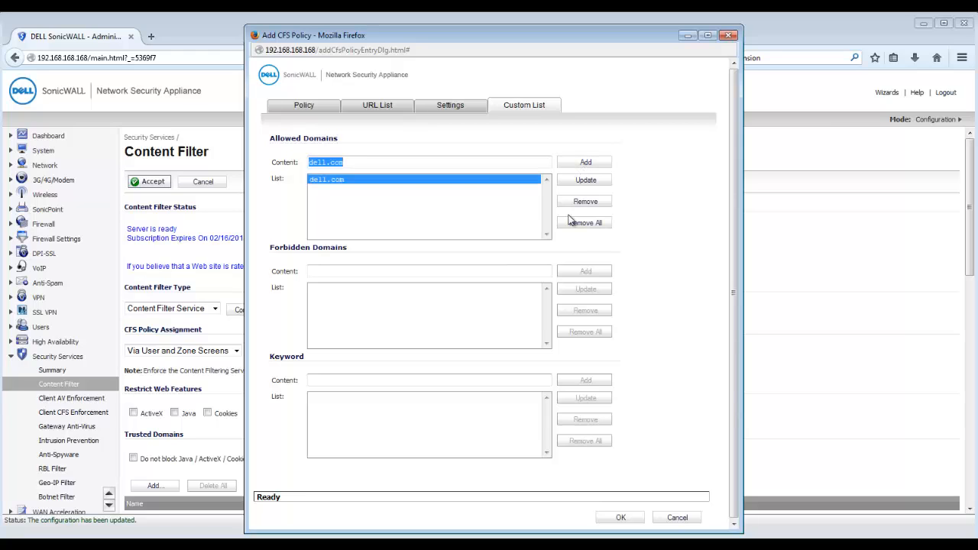
pyautogui.click(501, 271)
pyautogui.write('ma')
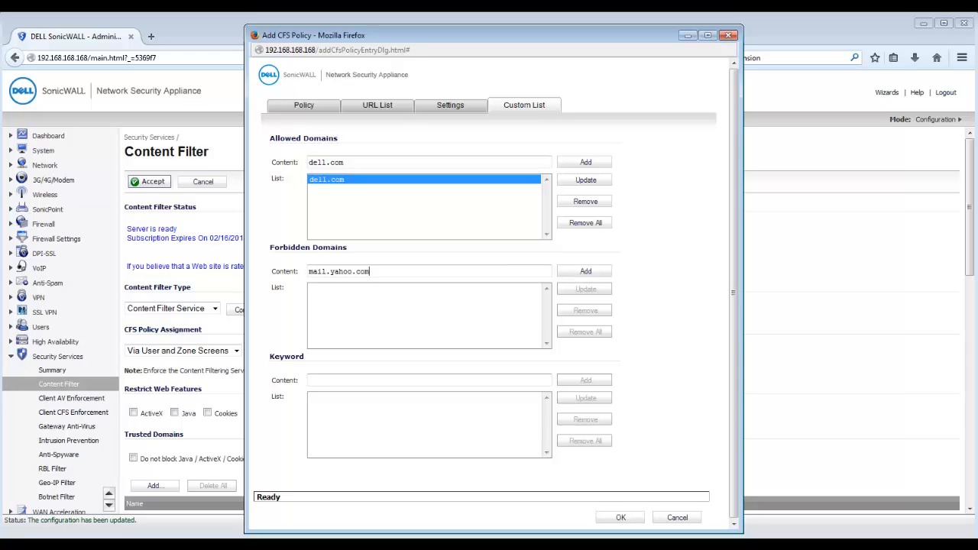
pyautogui.write('il.yahoo.com')
pyautogui.click(601, 272)
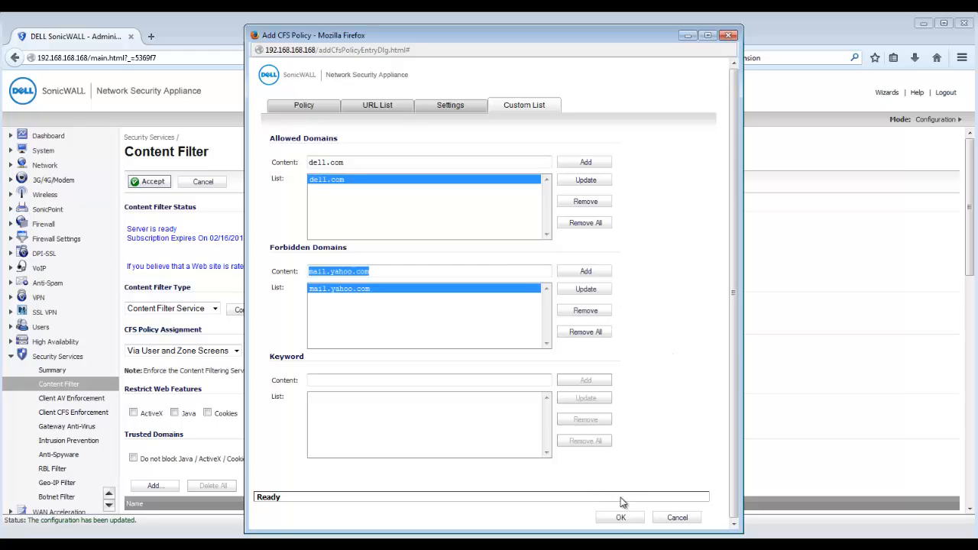
pyautogui.click(621, 517)
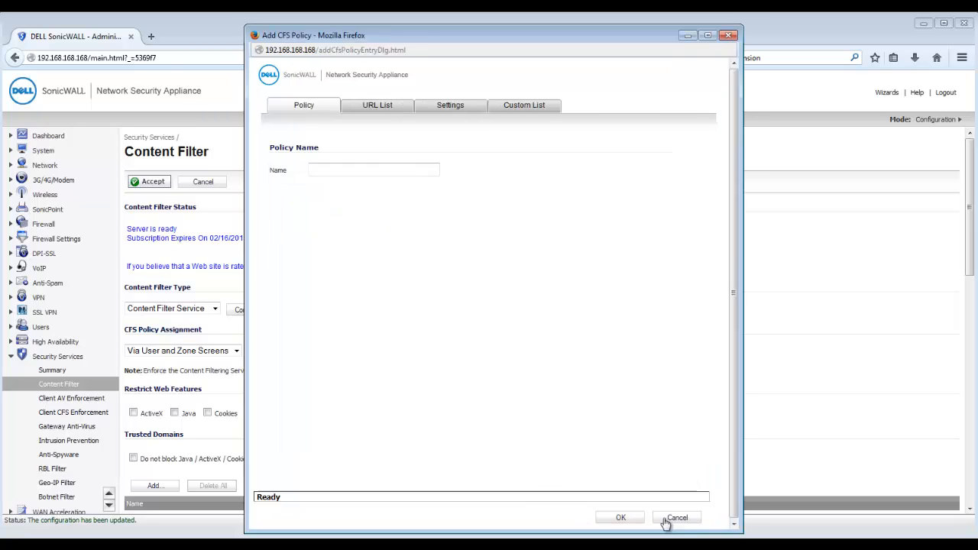
# - Set the Default policy's allowed and forbidden domain sources to Per Policy
pyautogui.click(665, 520)
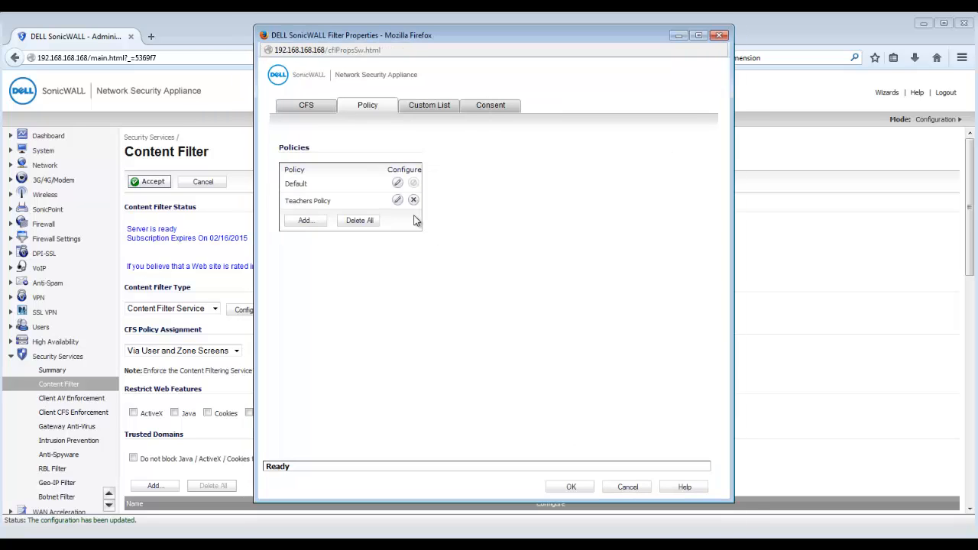
pyautogui.click(398, 184)
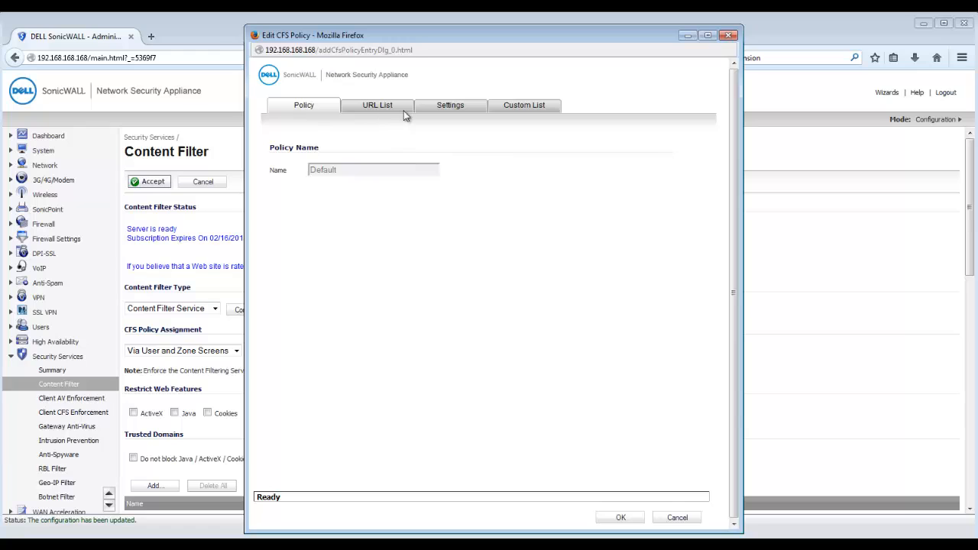
pyautogui.click(449, 106)
pyautogui.click(487, 179)
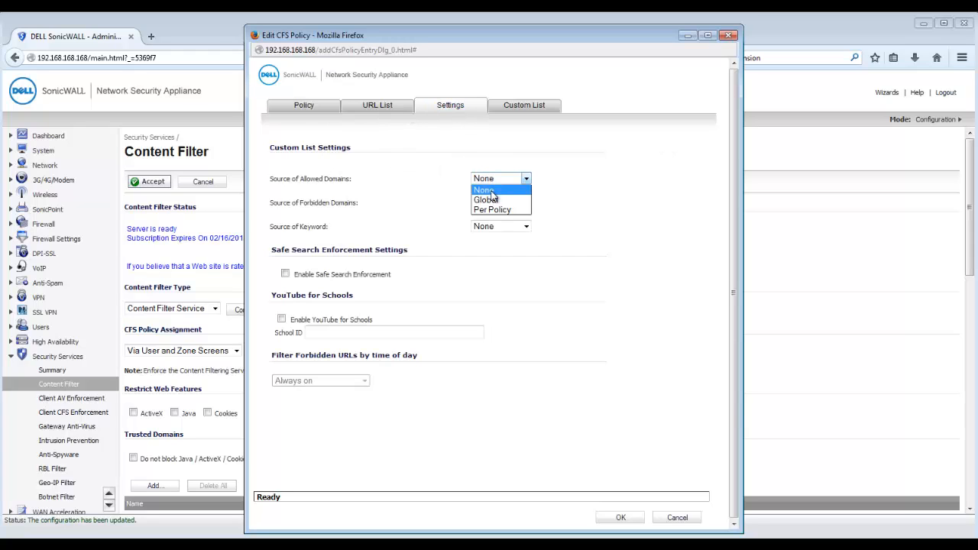
pyautogui.click(495, 210)
pyautogui.click(524, 204)
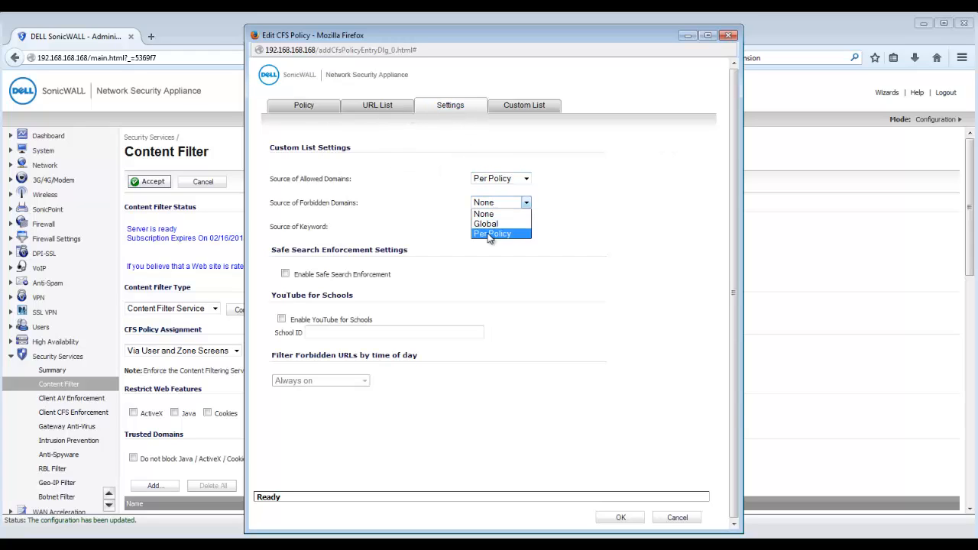
pyautogui.click(492, 234)
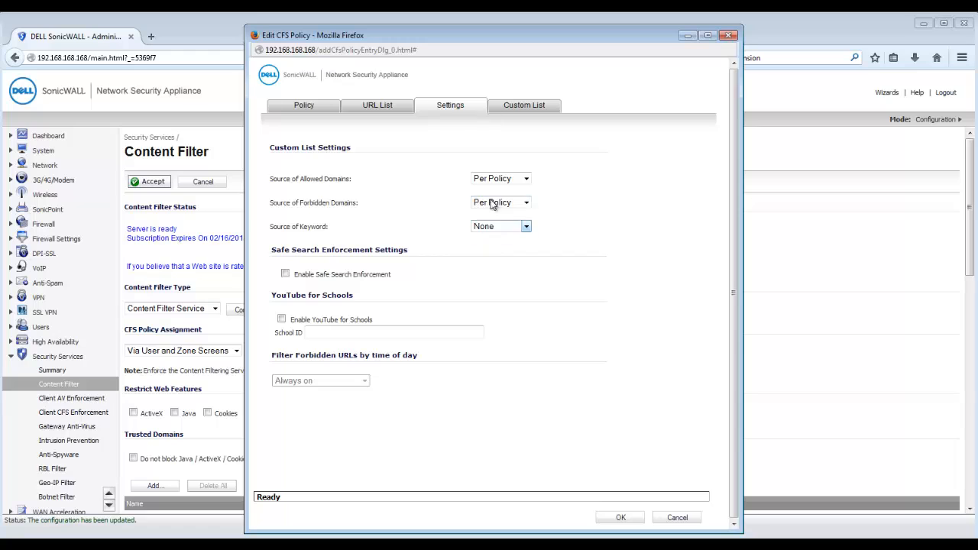
# - Add mail.yahoo.com to the Default policy's forbidden domains and save it
pyautogui.click(523, 107)
pyautogui.click(356, 271)
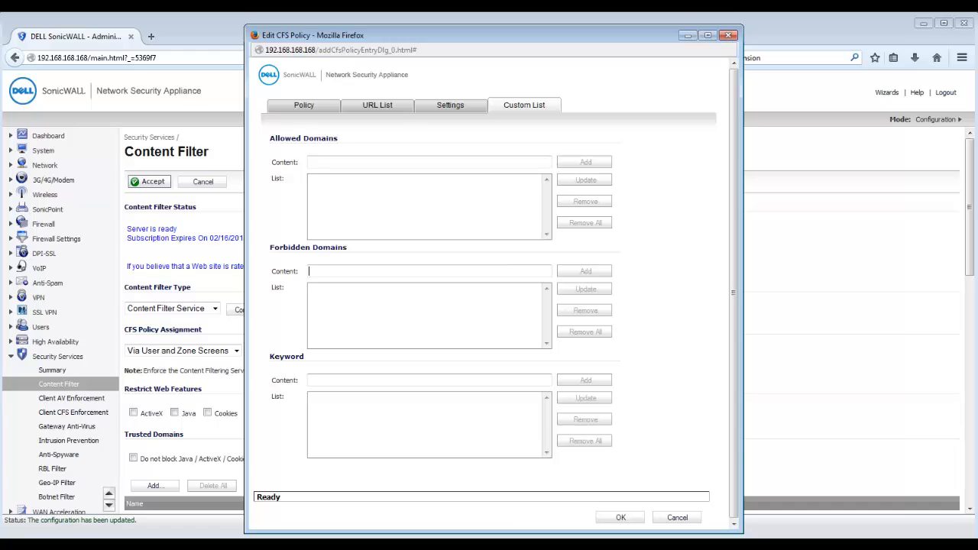
pyautogui.write('mail.yahoo.com')
pyautogui.click(588, 273)
pyautogui.click(619, 517)
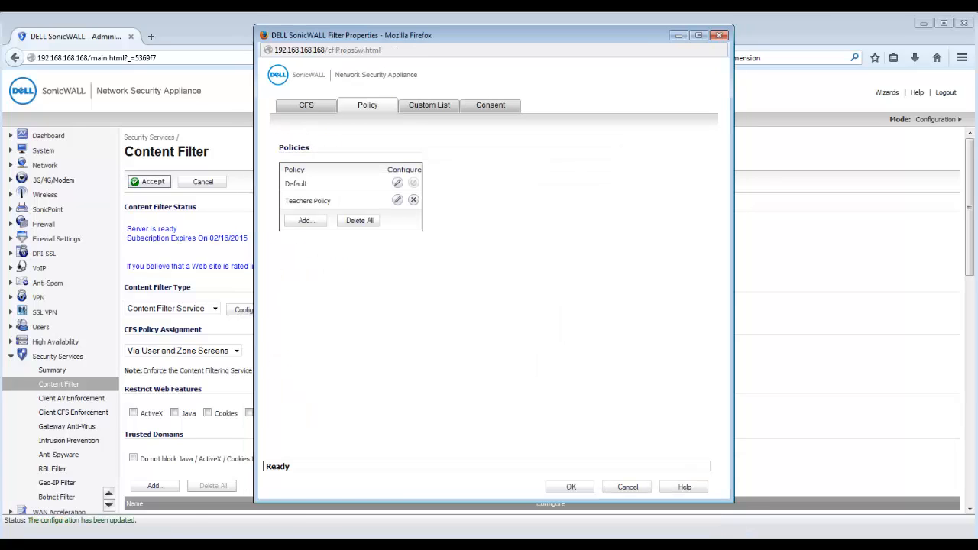
# - Create a policy named Students Policy that allows the Education and E-Mail categories
pyautogui.click(314, 221)
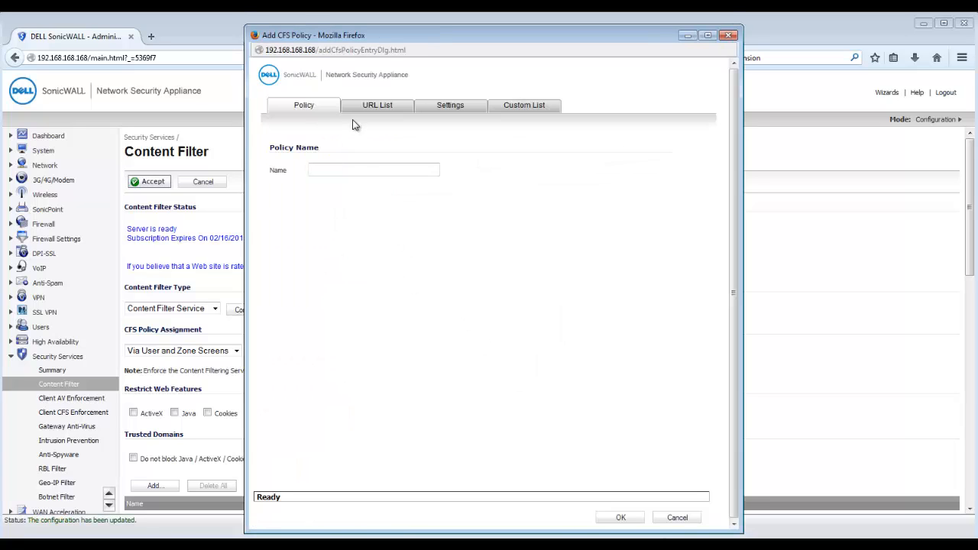
pyautogui.click(354, 170)
pyautogui.write('Students Policy')
pyautogui.click(382, 107)
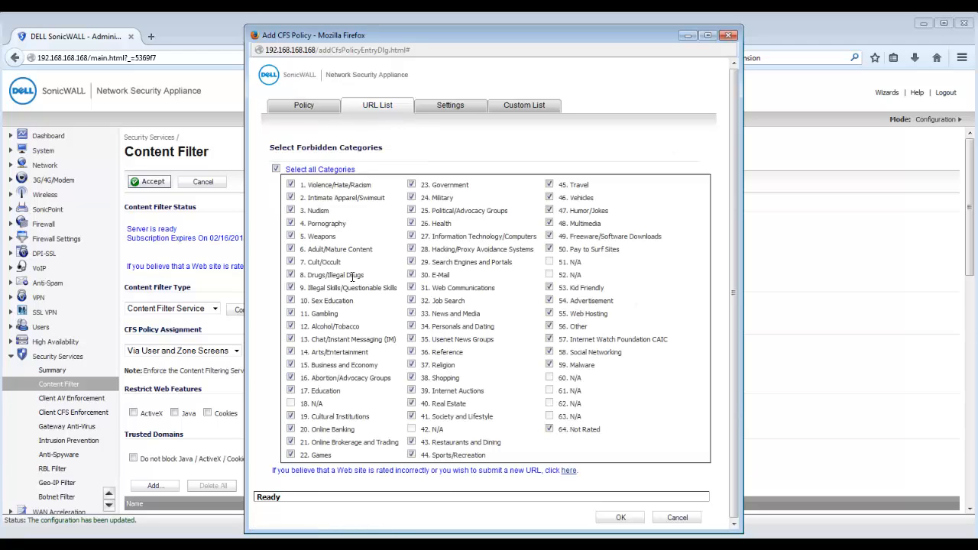
pyautogui.click(290, 390)
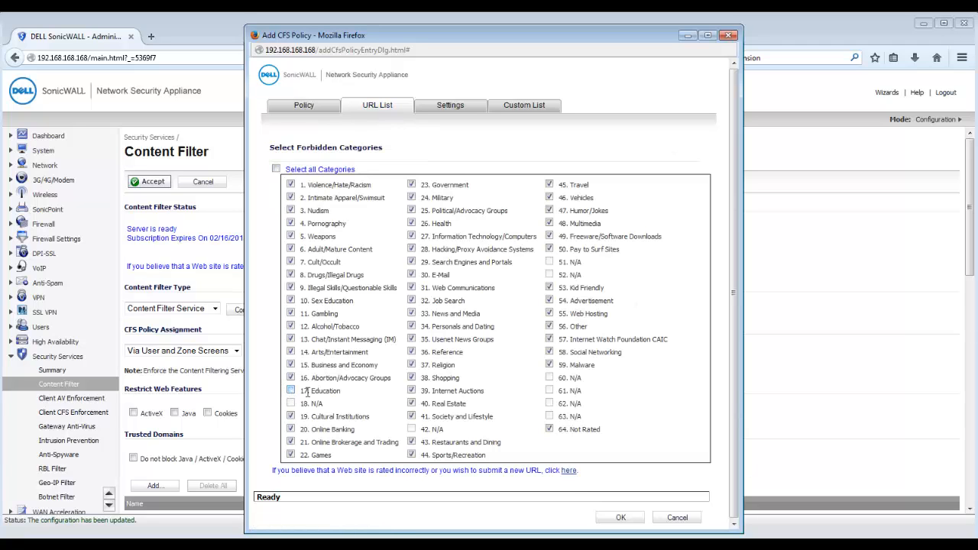
pyautogui.click(412, 275)
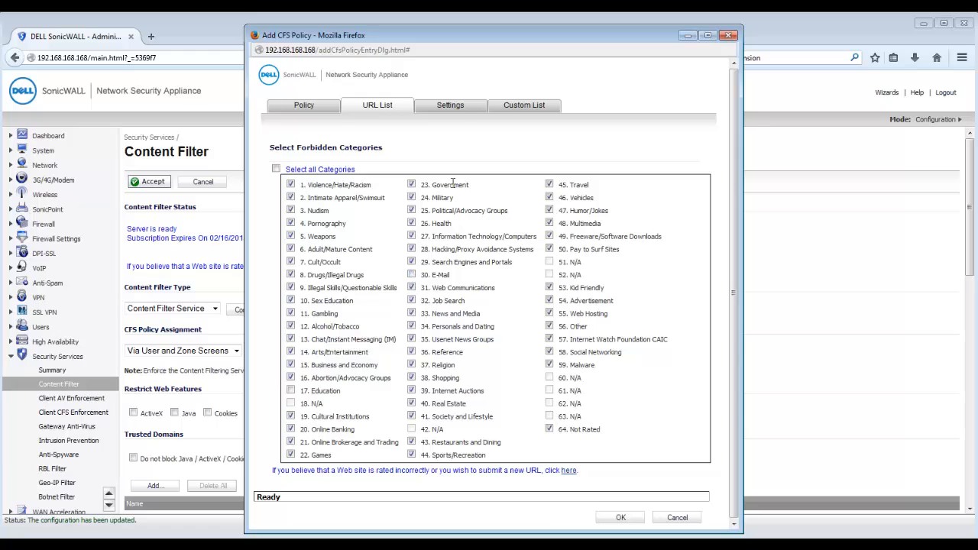
# - Set Students Policy's allowed and forbidden domain sources to Per Policy
pyautogui.click(457, 109)
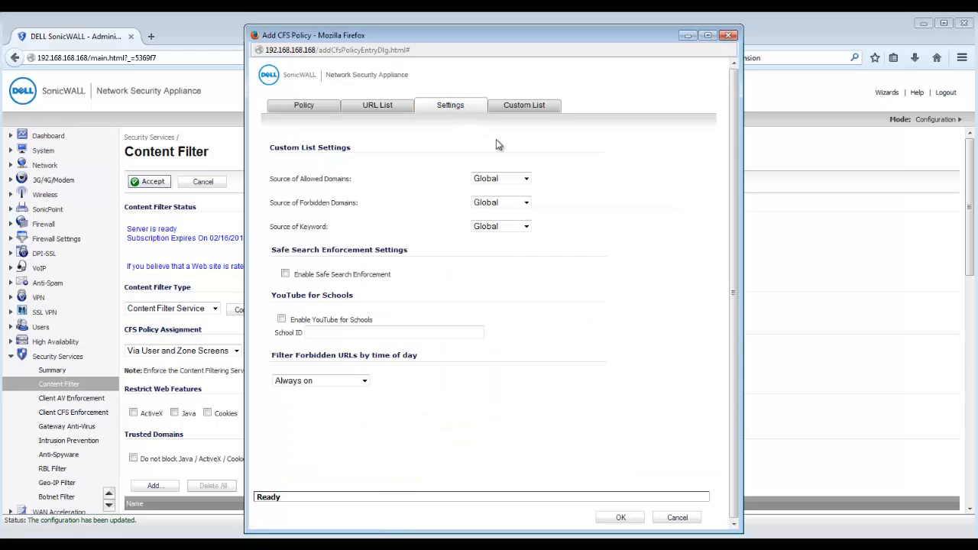
pyautogui.click(500, 180)
pyautogui.click(497, 210)
pyautogui.click(500, 203)
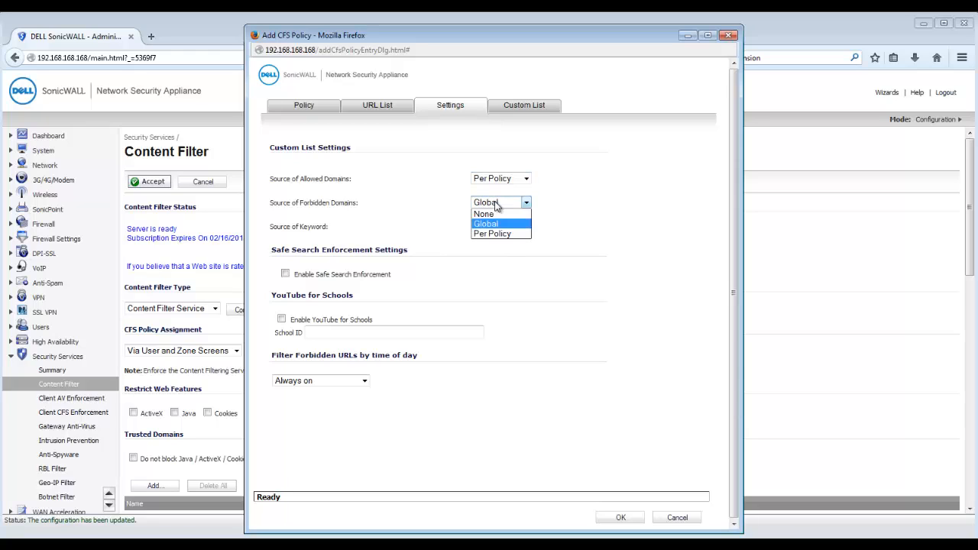
pyautogui.click(496, 232)
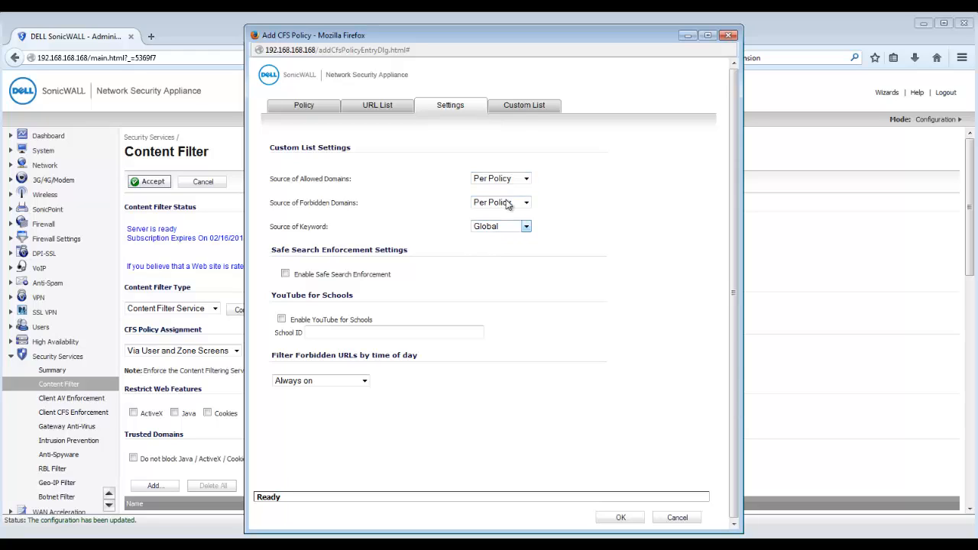
pyautogui.click(513, 107)
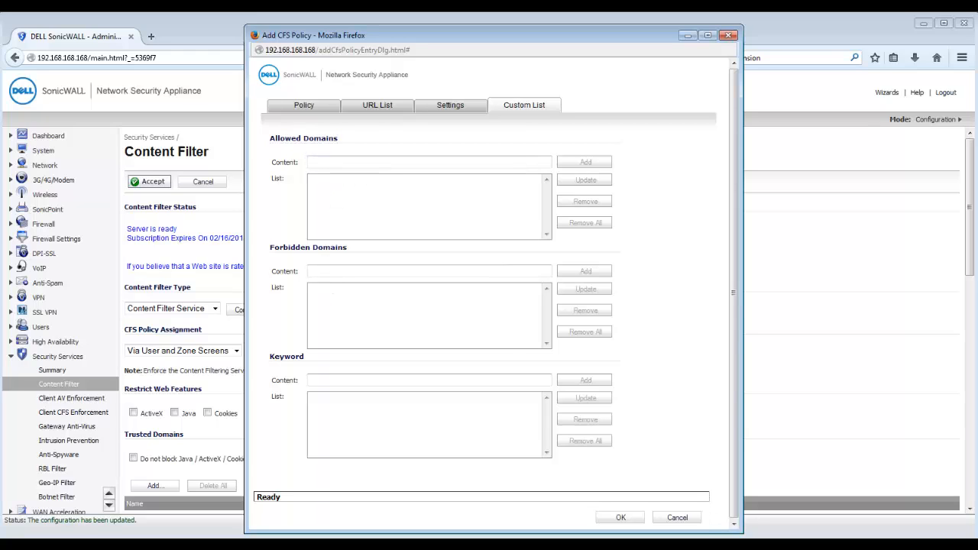
pyautogui.write('www.networkcomputing.com')
pyautogui.click(574, 168)
pyautogui.click(328, 272)
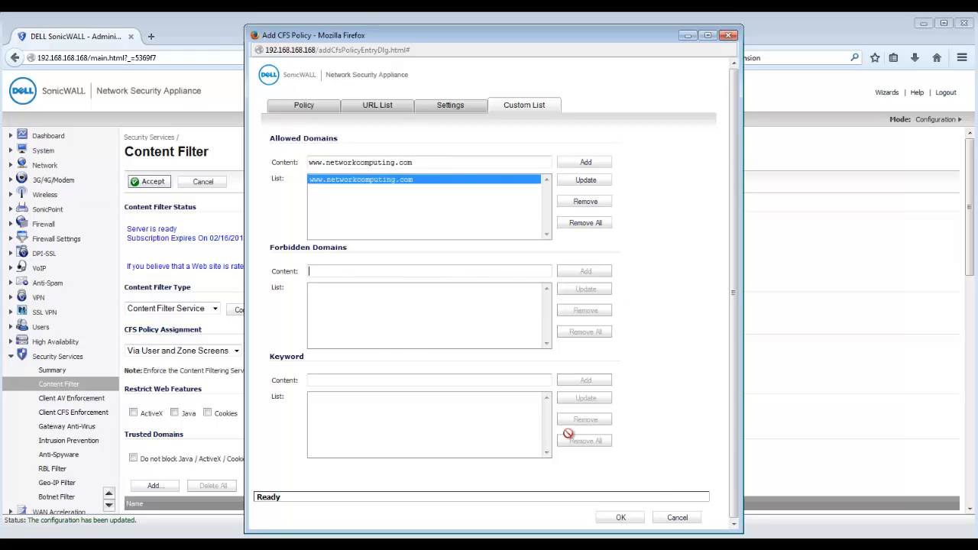
pyautogui.write('accounts.google.com')
pyautogui.click(588, 274)
pyautogui.doubleClick(339, 273)
pyautogui.write('mail.google.com')
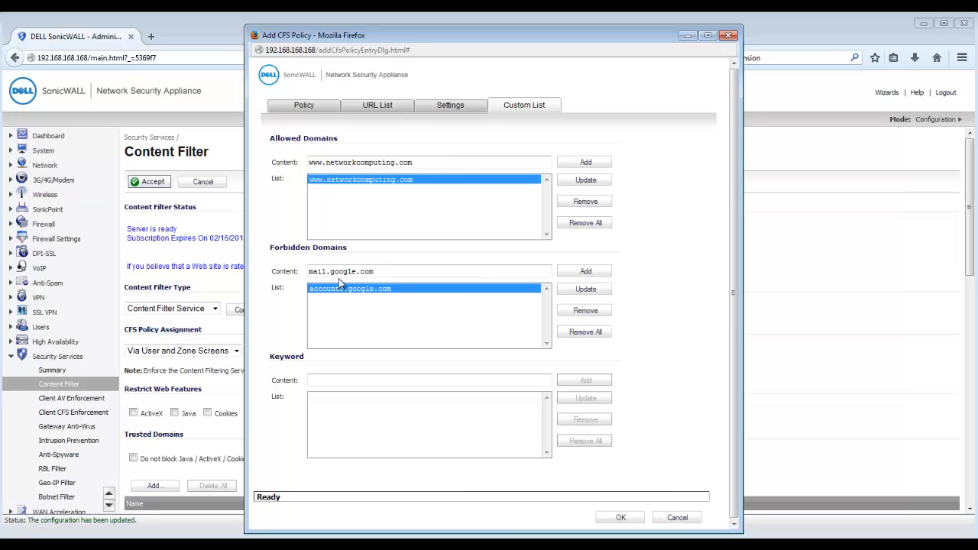
pyautogui.click(578, 277)
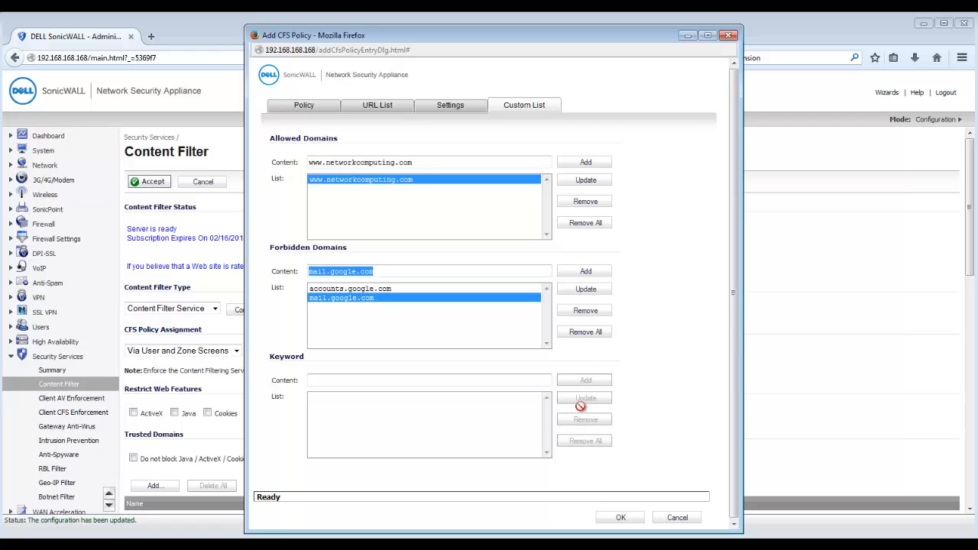
pyautogui.click(604, 519)
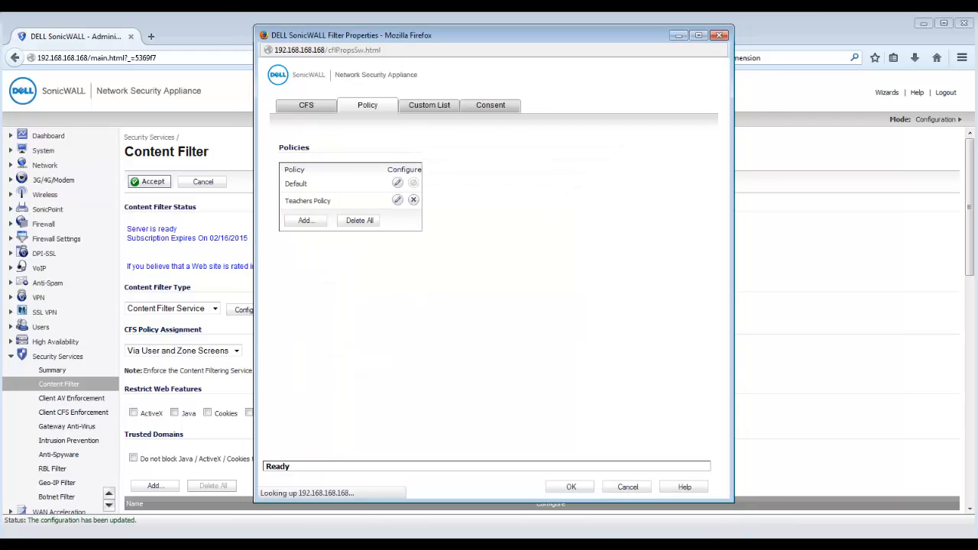
# - Forbid accounts.google.com and mail.google.com in the Default policy and save the filter properties
pyautogui.click(397, 184)
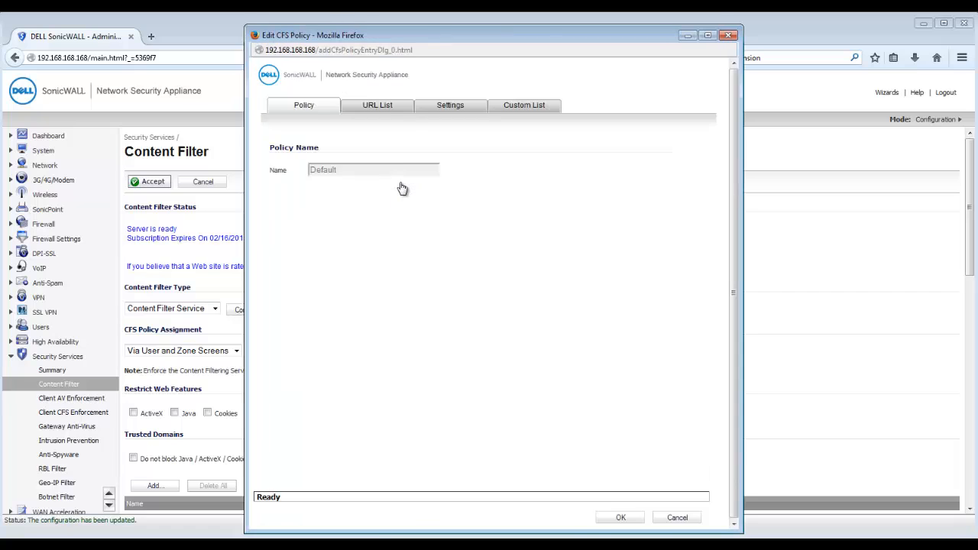
pyautogui.click(519, 107)
pyautogui.moveTo(370, 271); pyautogui.dragTo(295, 272)
pyautogui.write('acco')
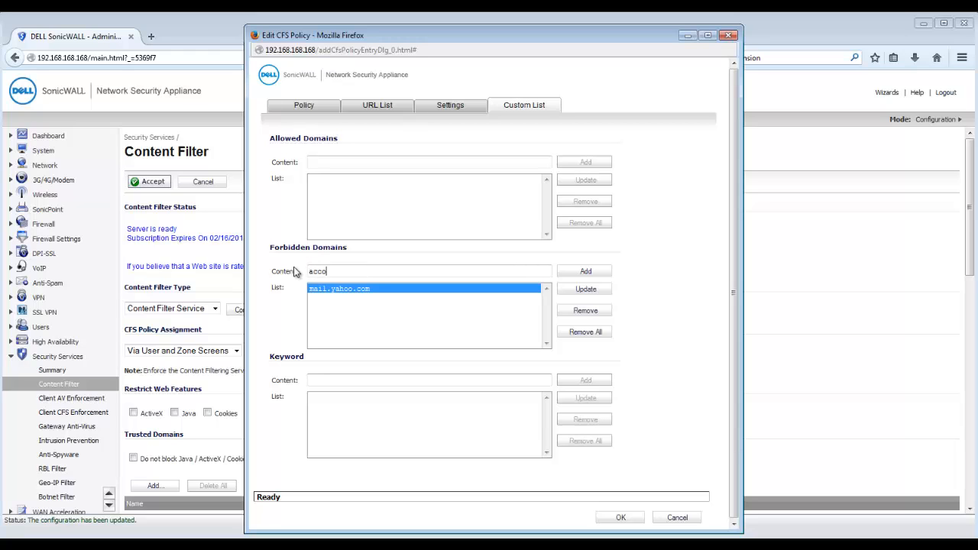
pyautogui.write('unts.google.com')
pyautogui.click(573, 271)
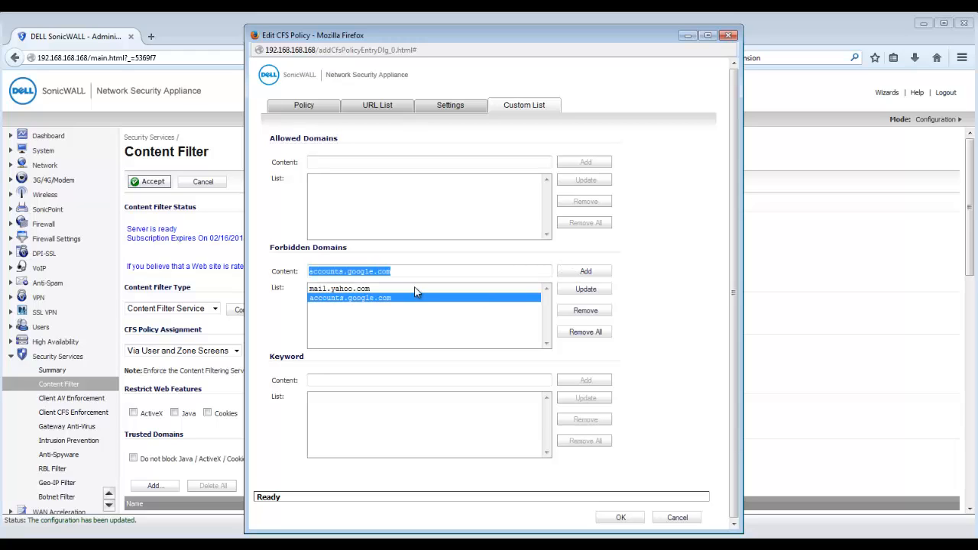
pyautogui.write('mail.google.com')
pyautogui.click(585, 271)
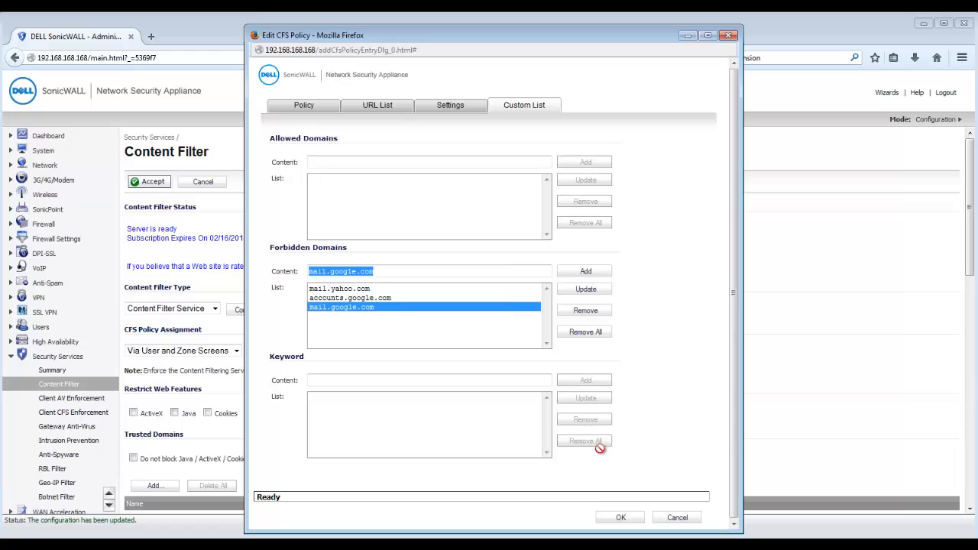
pyautogui.click(613, 518)
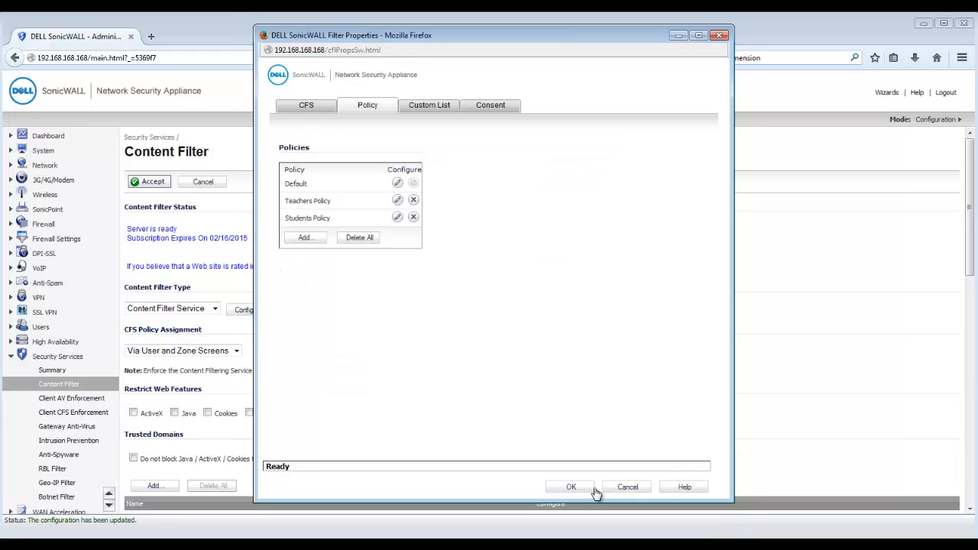
pyautogui.click(595, 489)
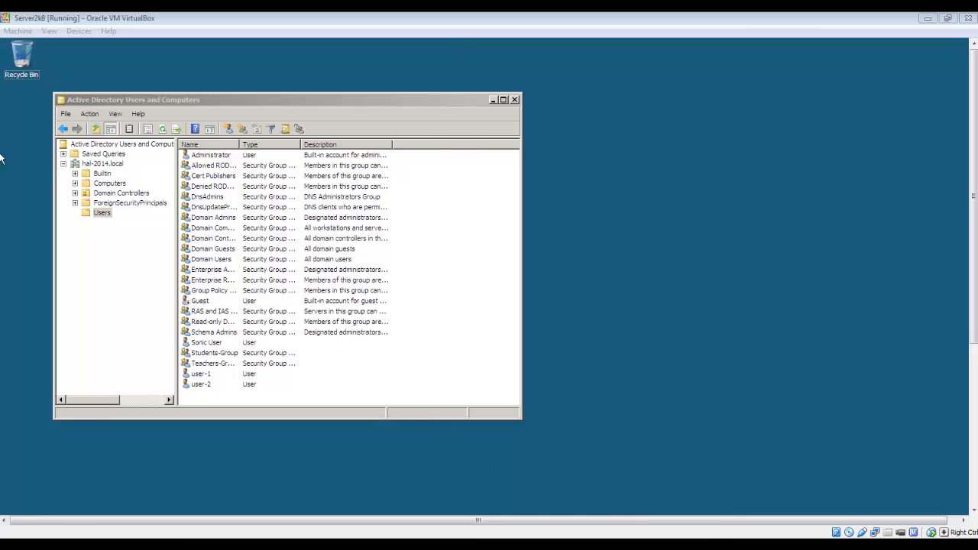
pyautogui.click(213, 346)
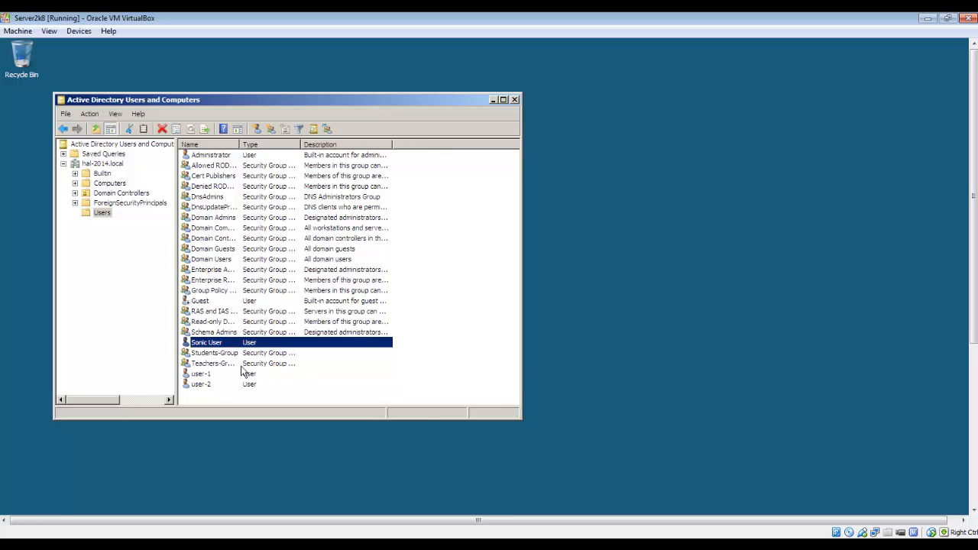
pyautogui.doubleClick(218, 346)
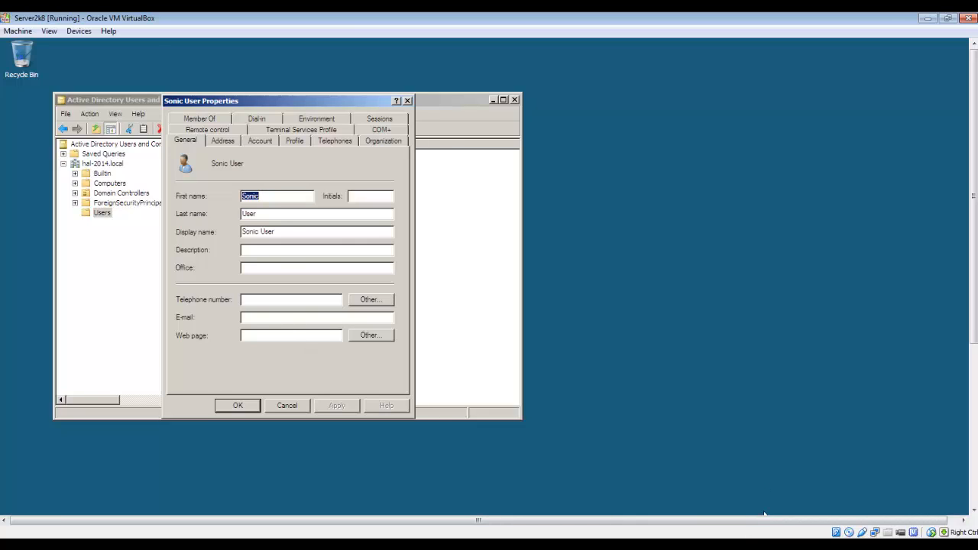
pyautogui.moveTo(280, 231); pyautogui.dragTo(215, 232)
pyautogui.click(303, 409)
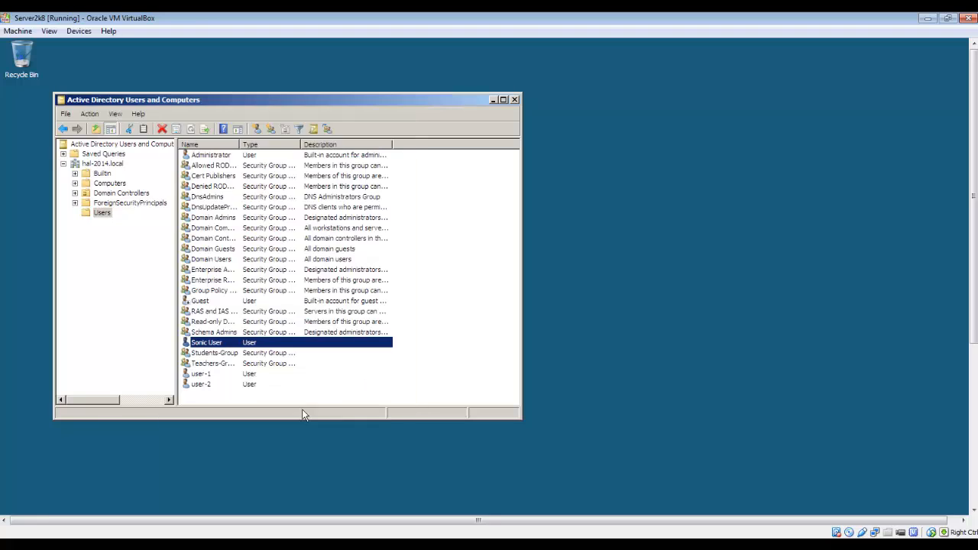
pyautogui.click(227, 364)
pyautogui.click(227, 356)
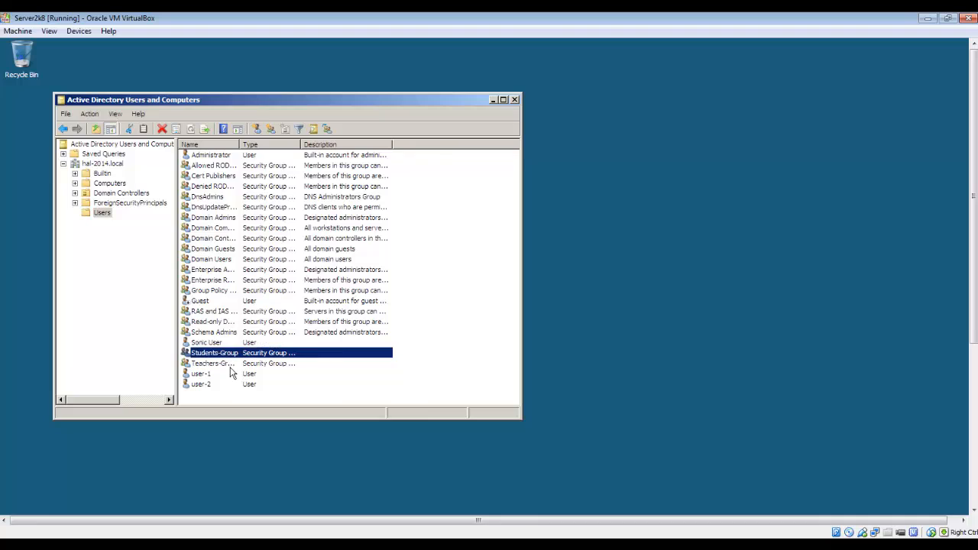
pyautogui.click(221, 365)
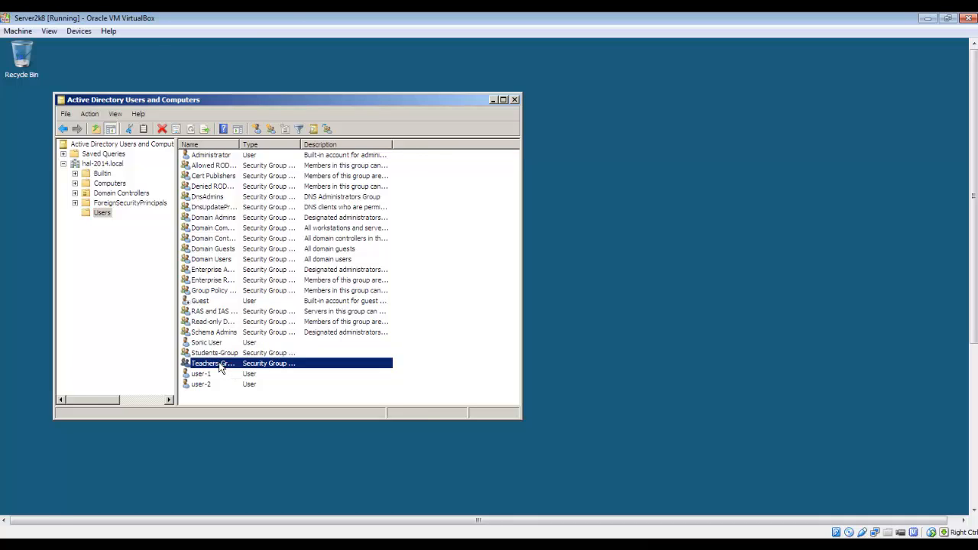
pyautogui.doubleClick(220, 364)
pyautogui.click(215, 118)
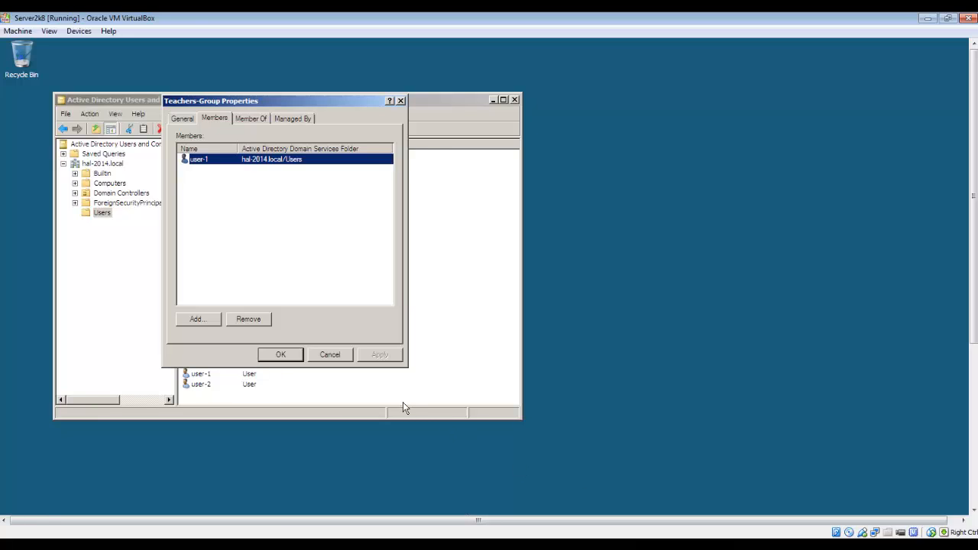
pyautogui.click(330, 355)
pyautogui.doubleClick(218, 356)
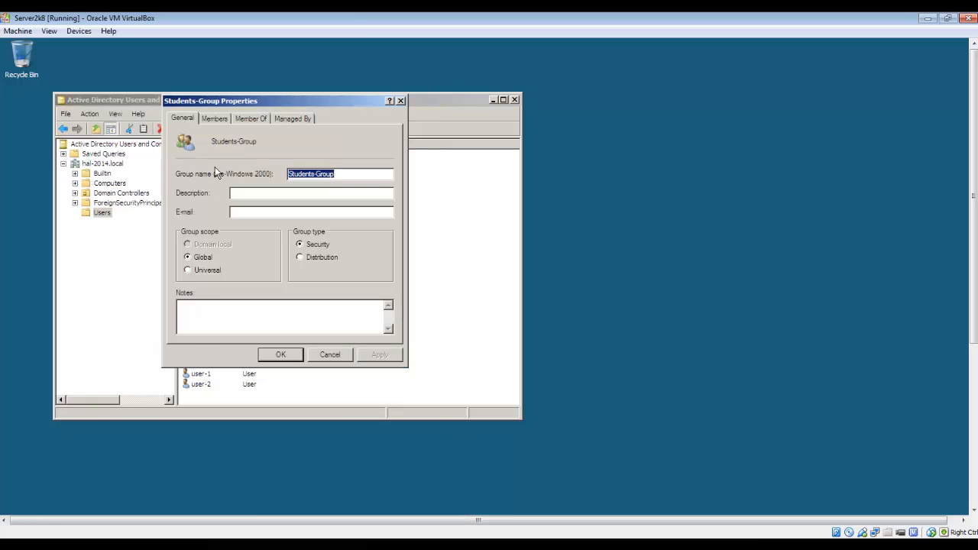
pyautogui.click(214, 119)
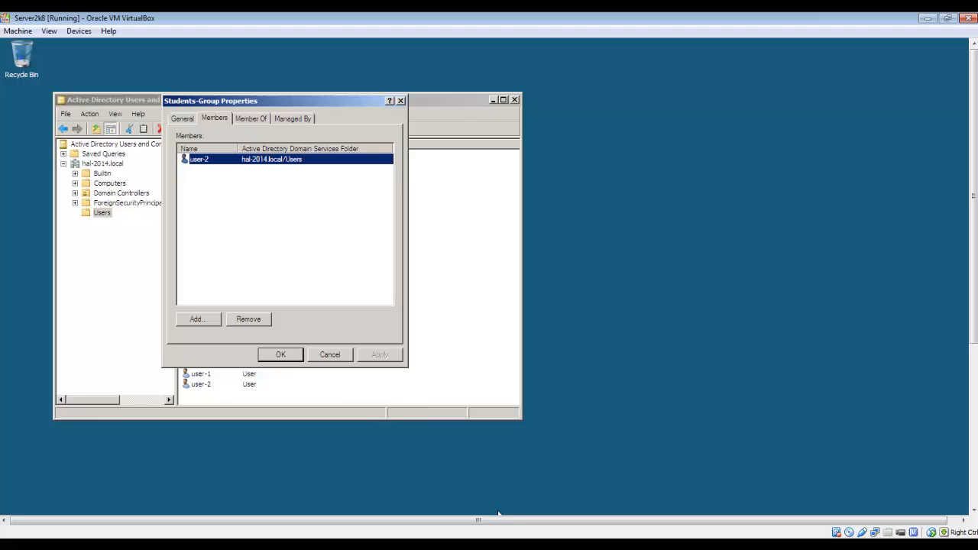
pyautogui.click(316, 356)
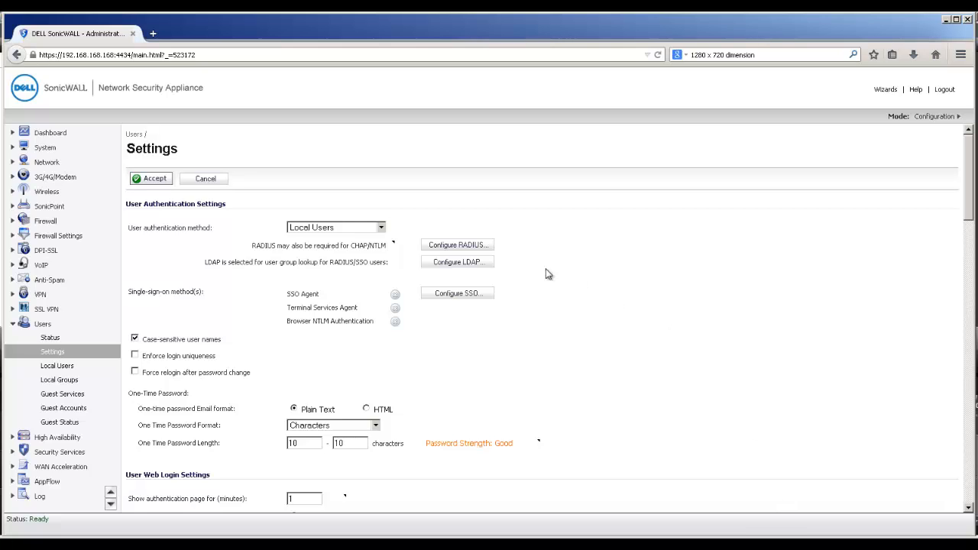
# - Use LDAP + Local Users authentication with server 192.168.168.3, port 636, and bind account credentials
pyautogui.click(362, 229)
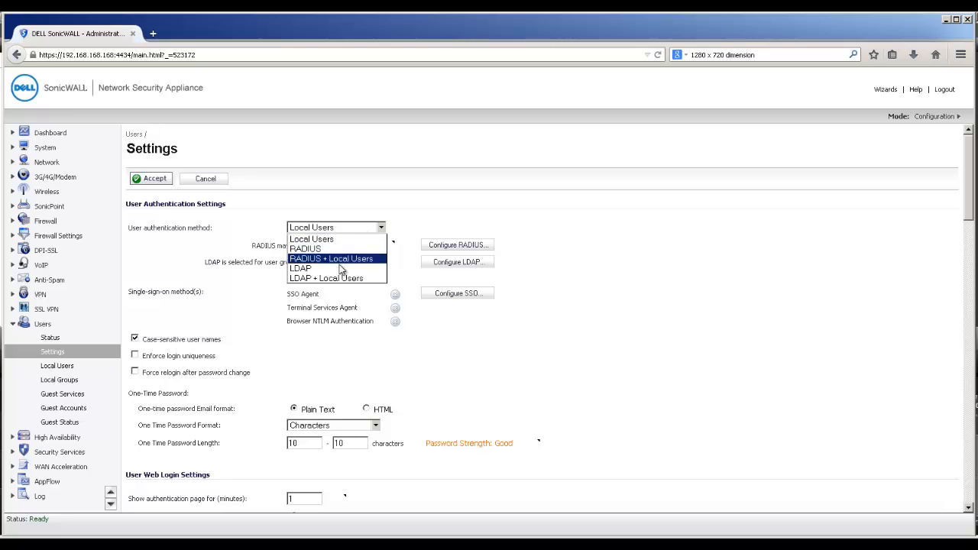
pyautogui.click(345, 279)
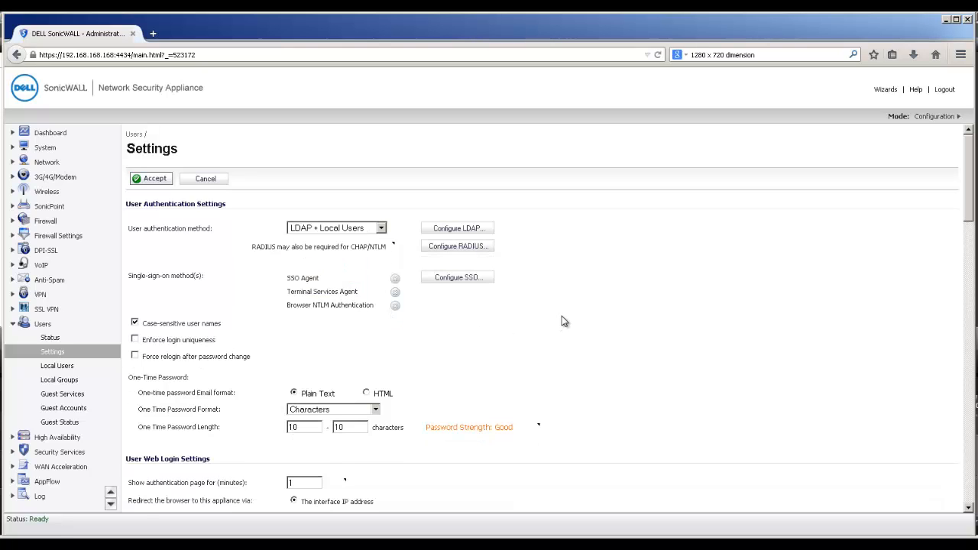
pyautogui.click(465, 228)
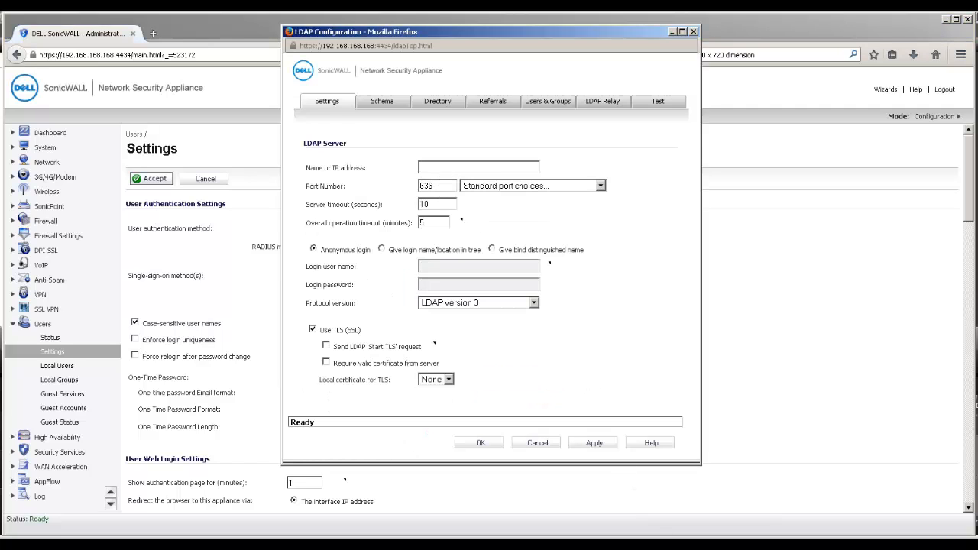
pyautogui.write('192.168.168.3')
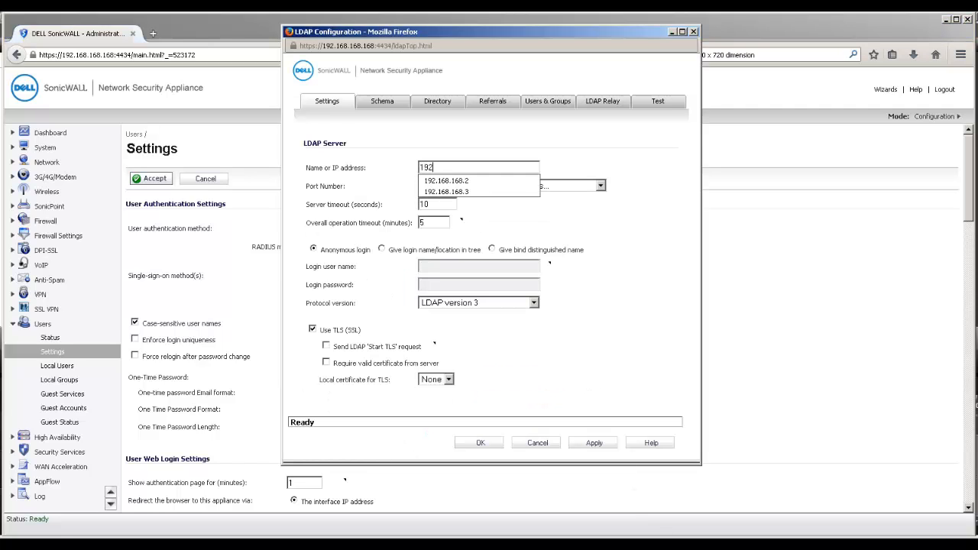
pyautogui.press('Down')
pyautogui.press('Down')
pyautogui.press('Tab')
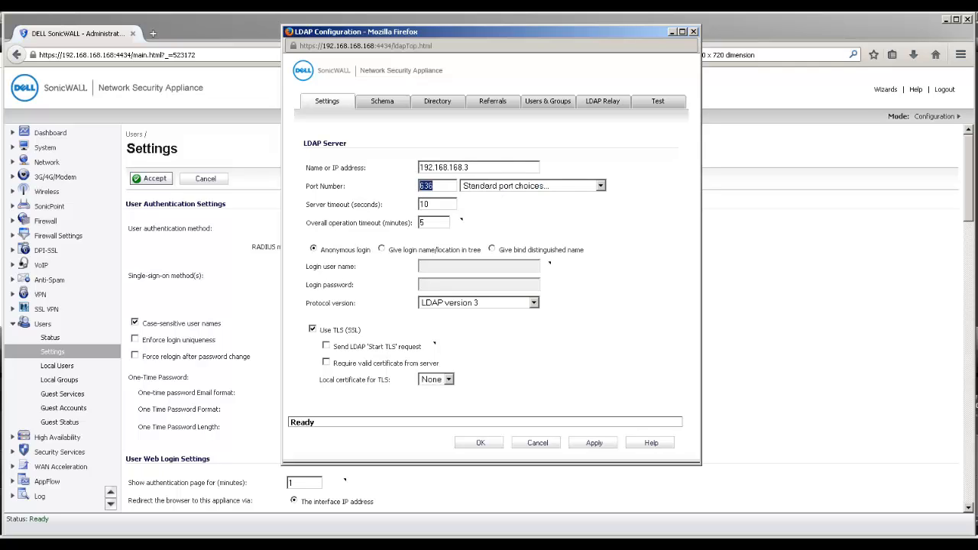
pyautogui.press('Tab')
pyautogui.press('Tab')
pyautogui.click(474, 252)
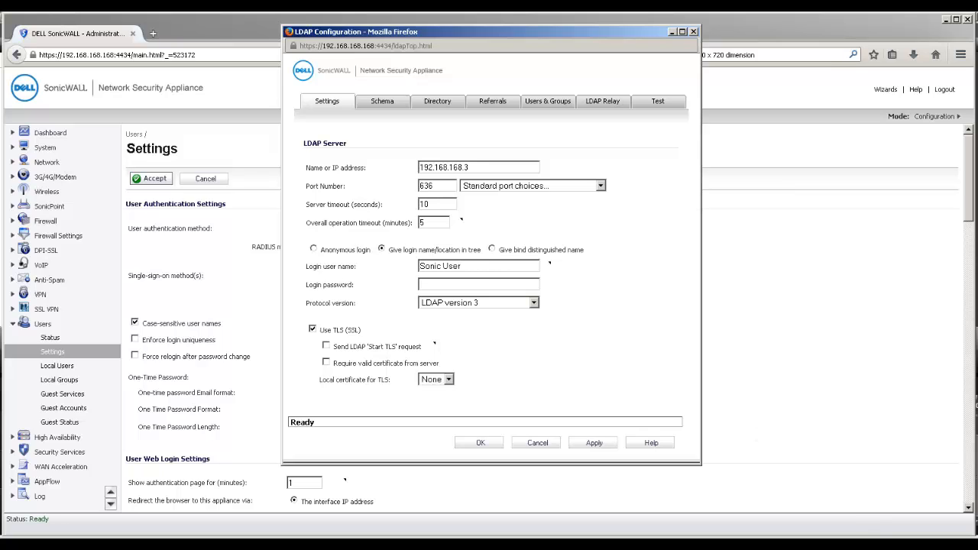
pyautogui.write('••••••••')
# - Set the LDAP primary domain to hal-2014.local, update the user and group trees, and apply
pyautogui.click(443, 104)
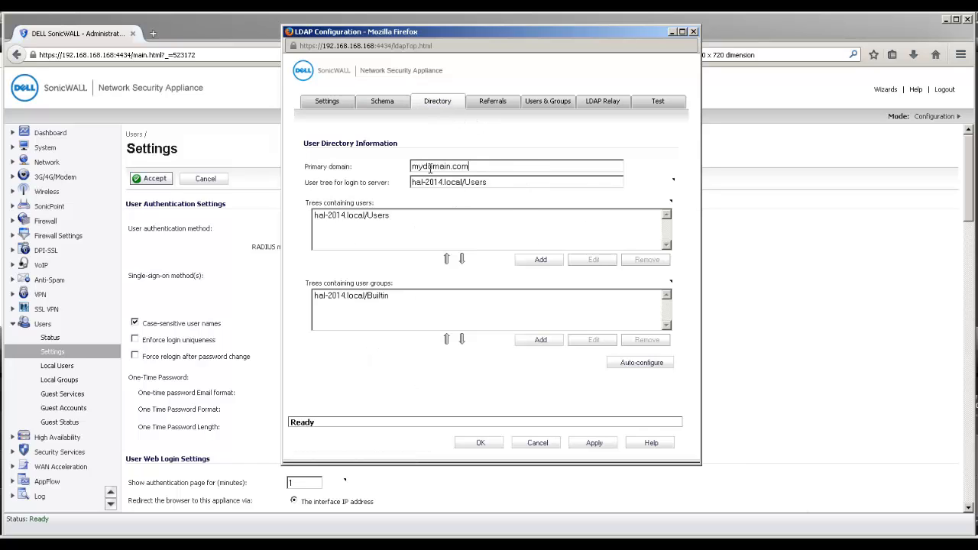
pyautogui.tripleClick(430, 168)
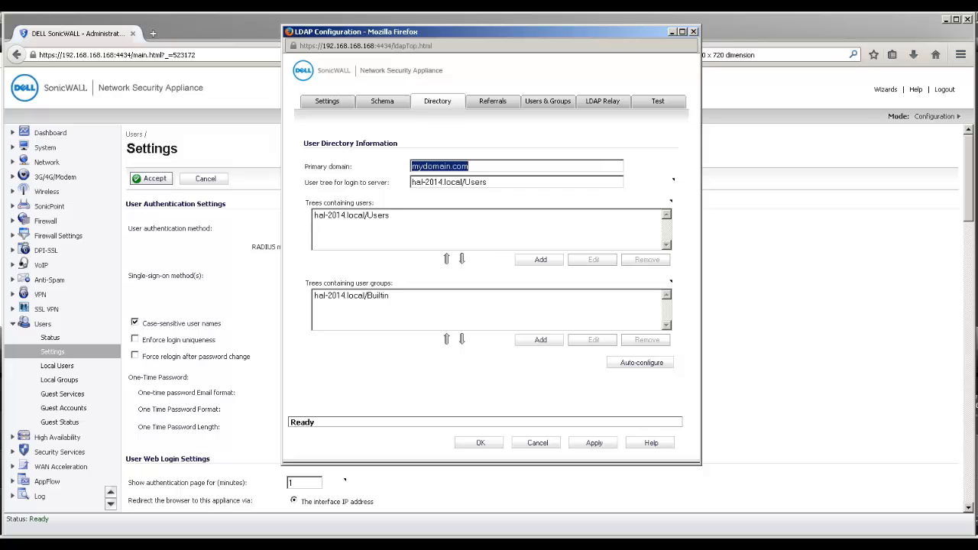
pyautogui.write('hal')
pyautogui.press('Down')
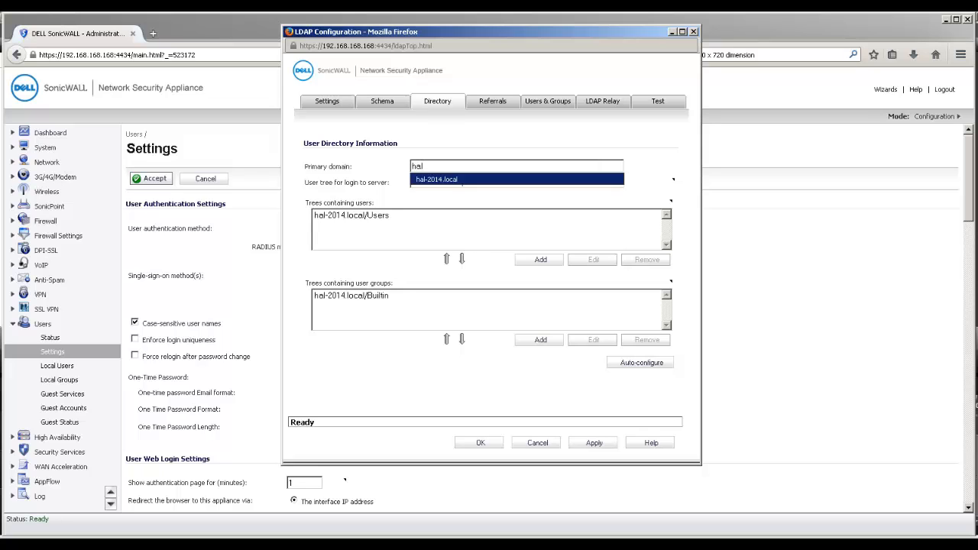
pyautogui.press('Tab')
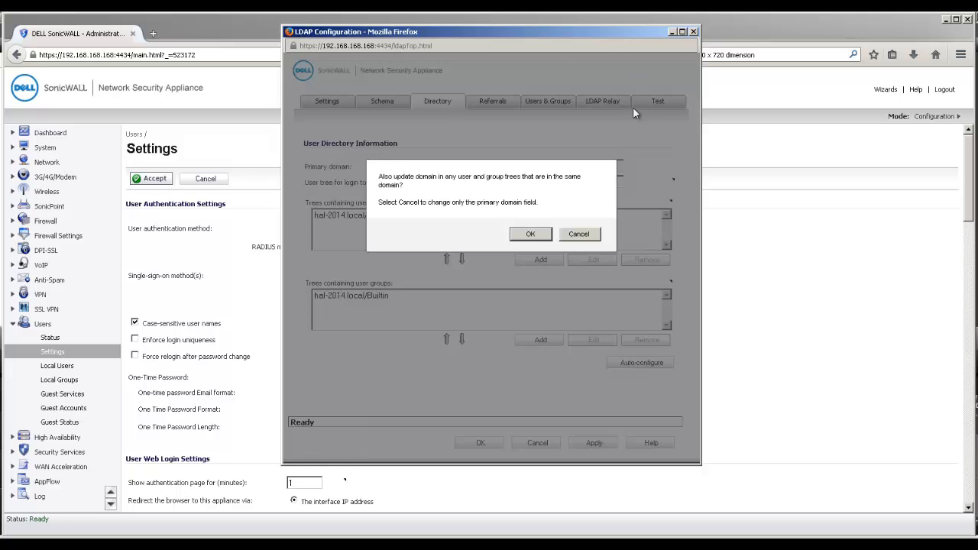
pyautogui.click(547, 233)
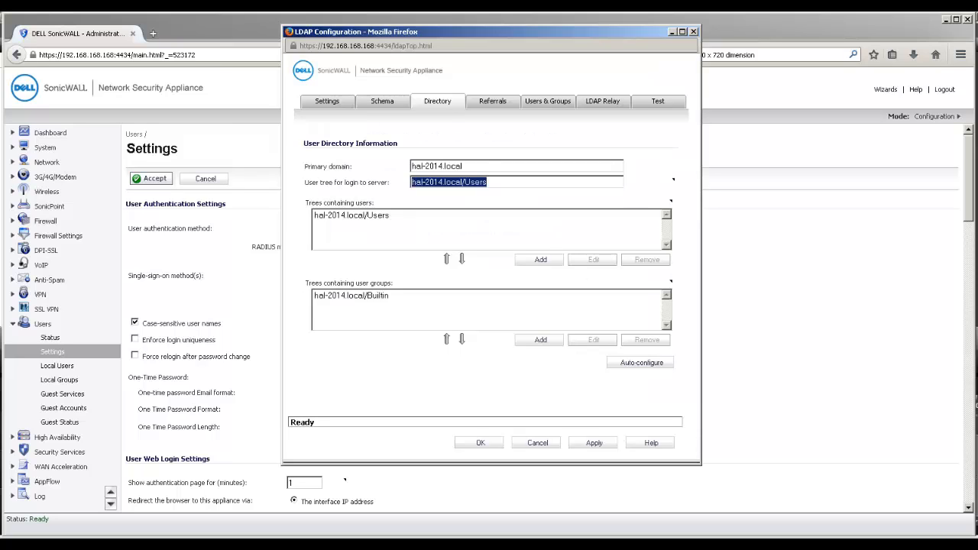
pyautogui.click(586, 443)
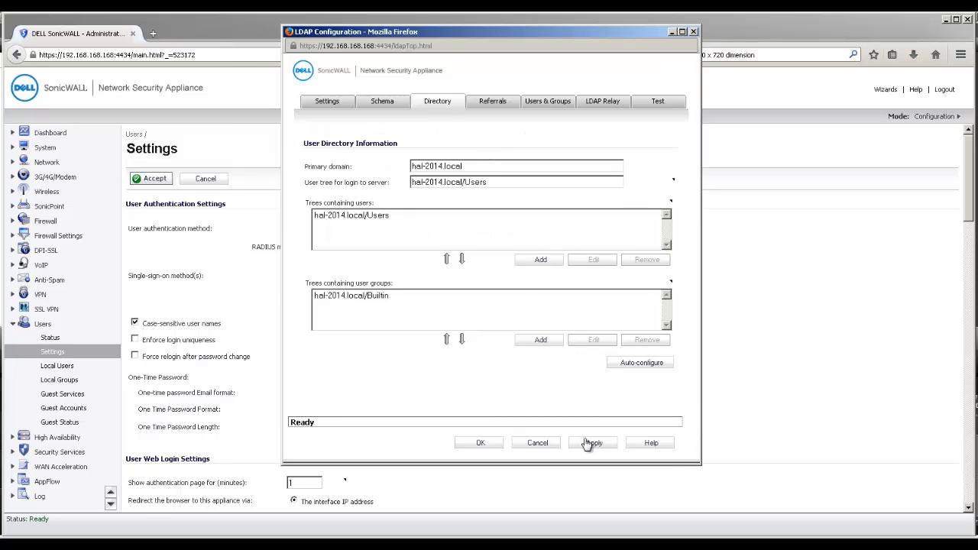
# - Test a user's LDAP login successfully, then save and close the LDAP settings
pyautogui.click(657, 104)
pyautogui.click(441, 196)
pyautogui.write('user-1')
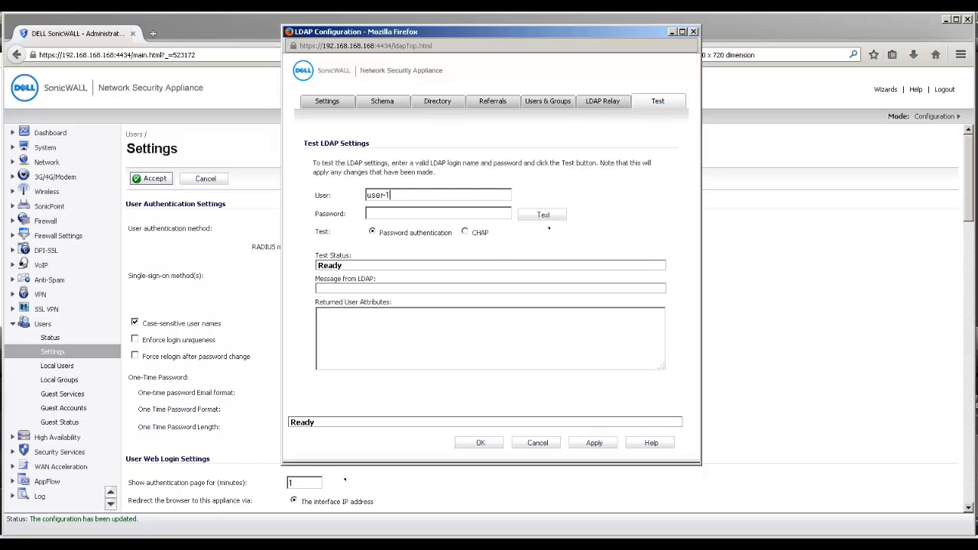
pyautogui.write('password1')
pyautogui.click(543, 215)
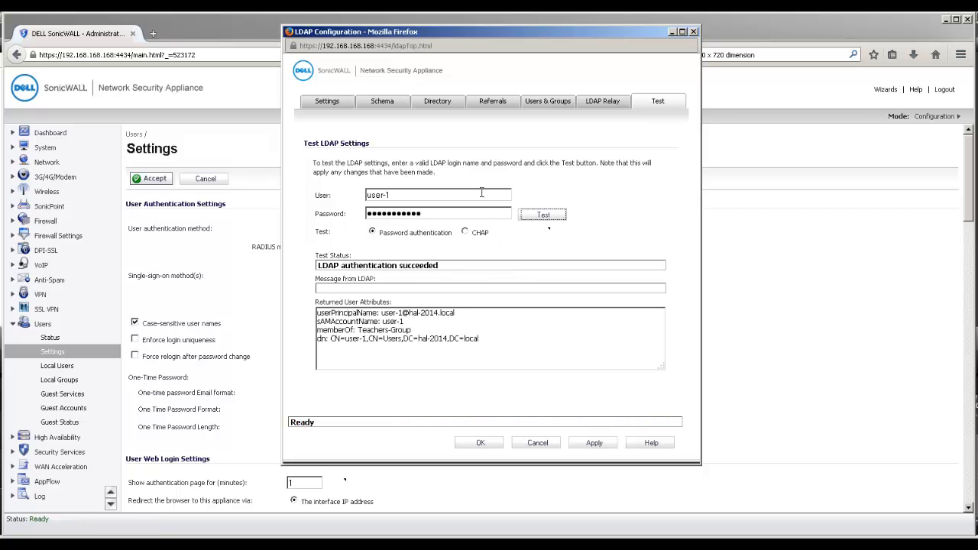
pyautogui.click(475, 446)
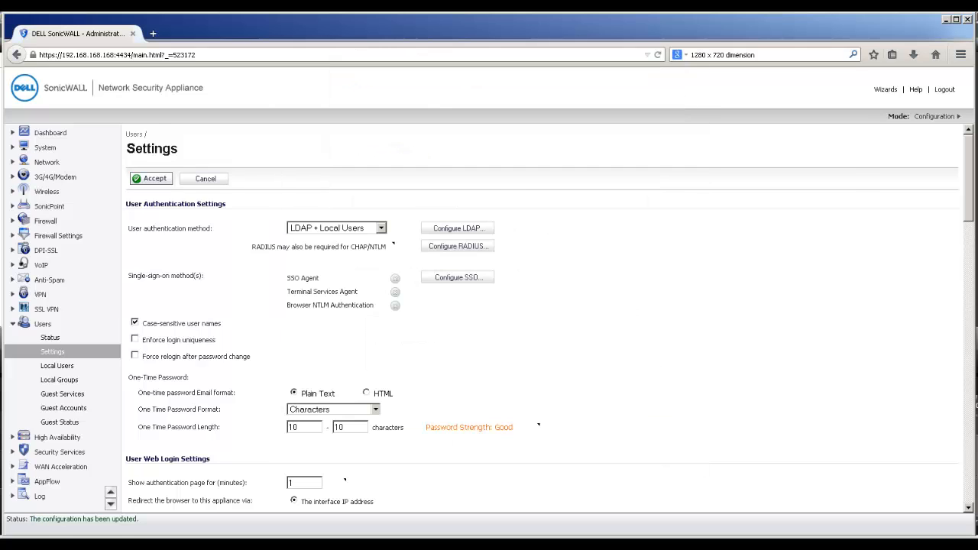
# - Import Students-Group and Teachers-Group from LDAP into Local Groups and edit Teachers-Group
pyautogui.click(58, 380)
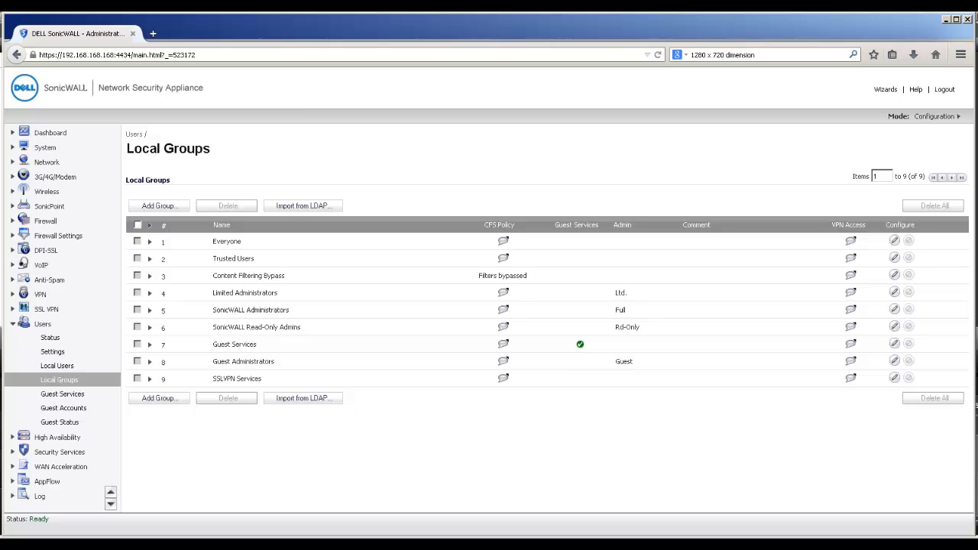
pyautogui.click(325, 398)
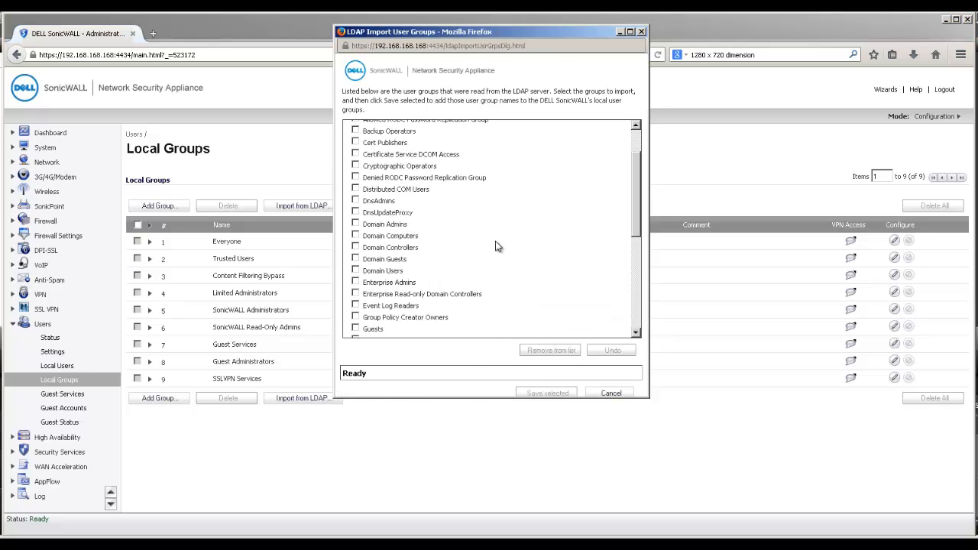
pyautogui.scroll(-5, 492, 255)
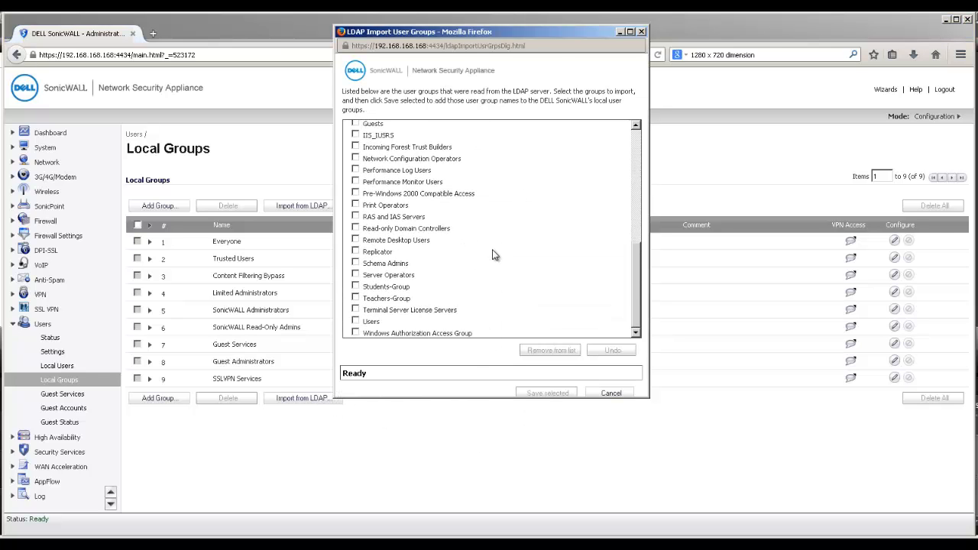
pyautogui.click(355, 288)
pyautogui.click(356, 287)
pyautogui.click(355, 298)
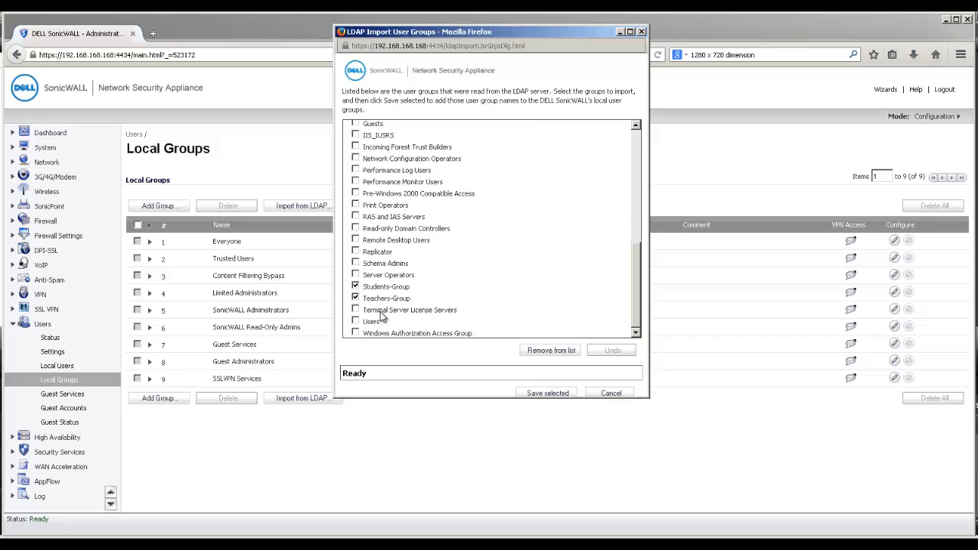
pyautogui.click(548, 393)
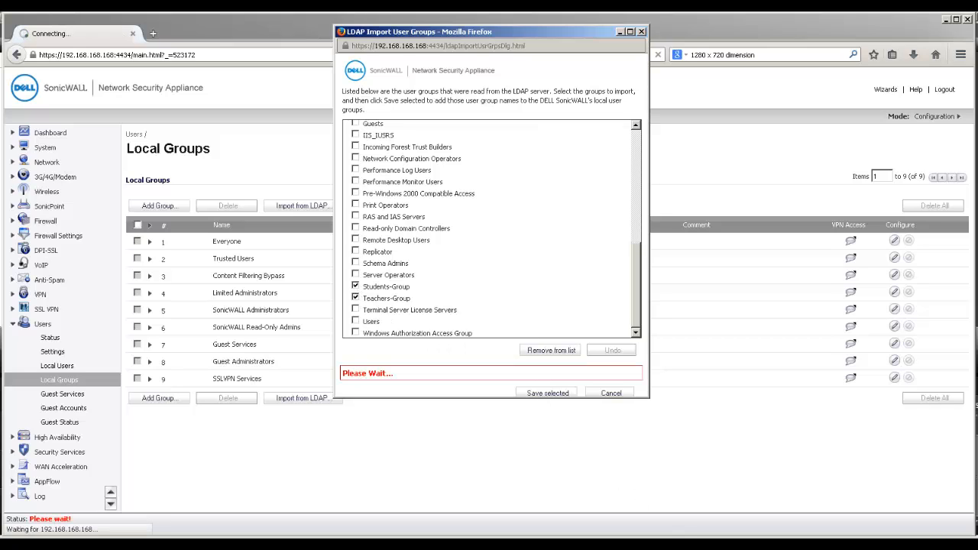
pyautogui.click(885, 413)
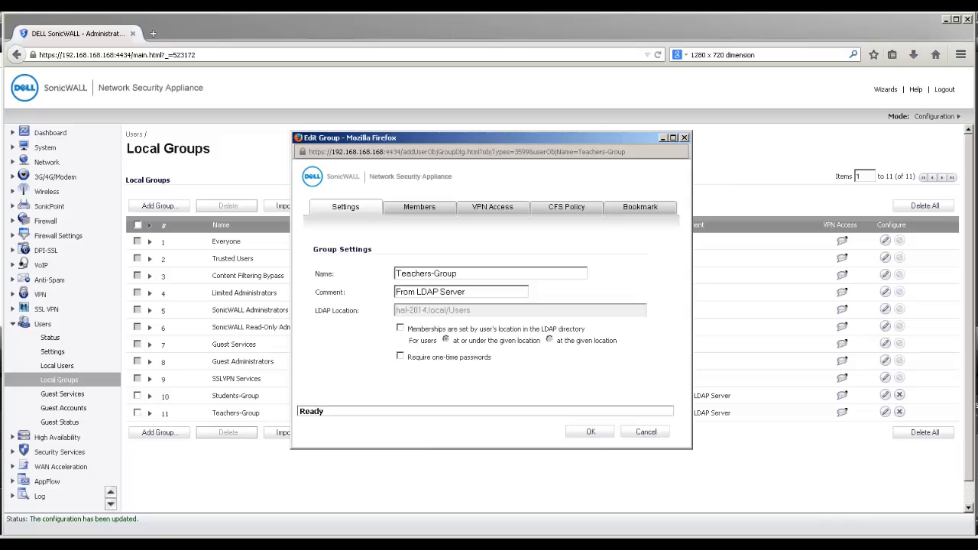
# - Assign Teachers Policy as Teachers-Group's CFS policy and save
pyautogui.click(569, 207)
pyautogui.click(430, 274)
pyautogui.click(421, 291)
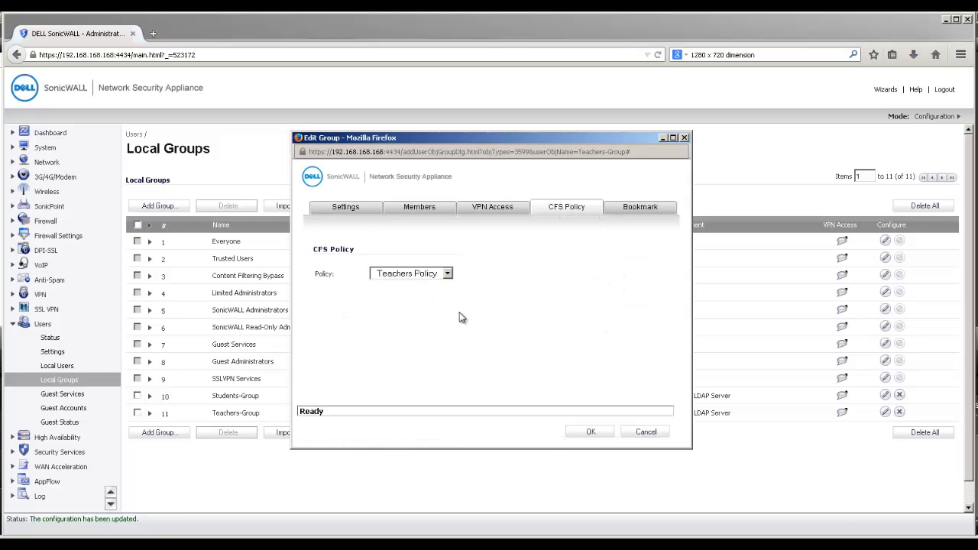
pyautogui.click(586, 433)
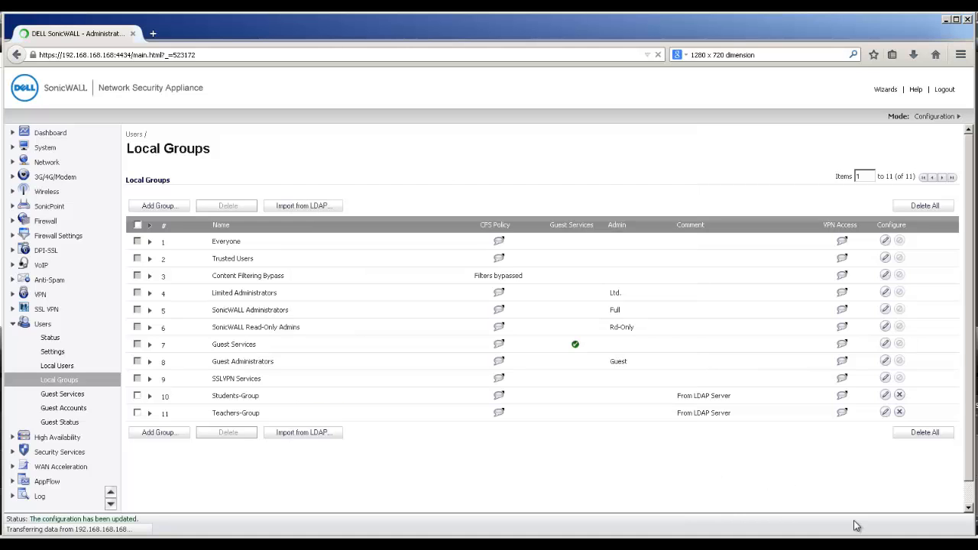
# - Assign Students Policy as Students-Group's CFS policy and save
pyautogui.click(885, 395)
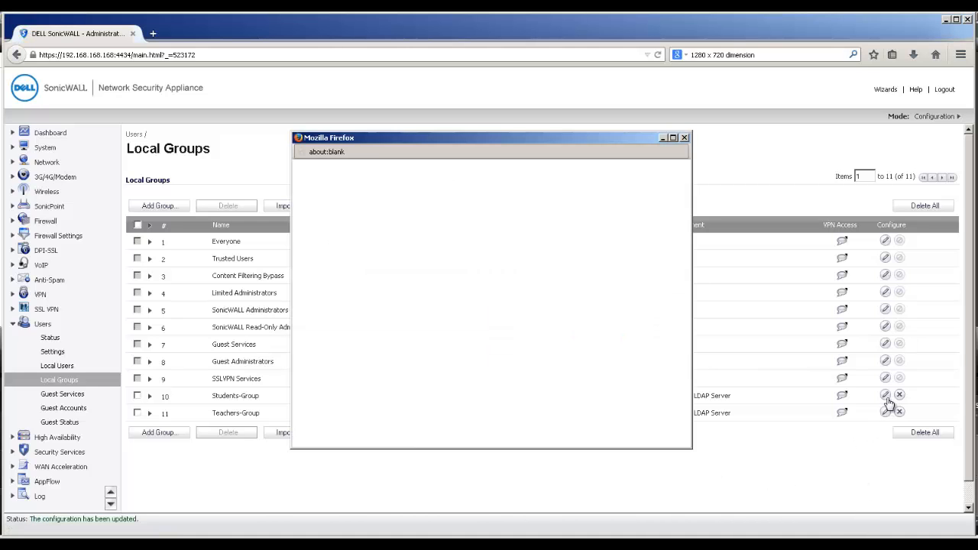
pyautogui.click(578, 207)
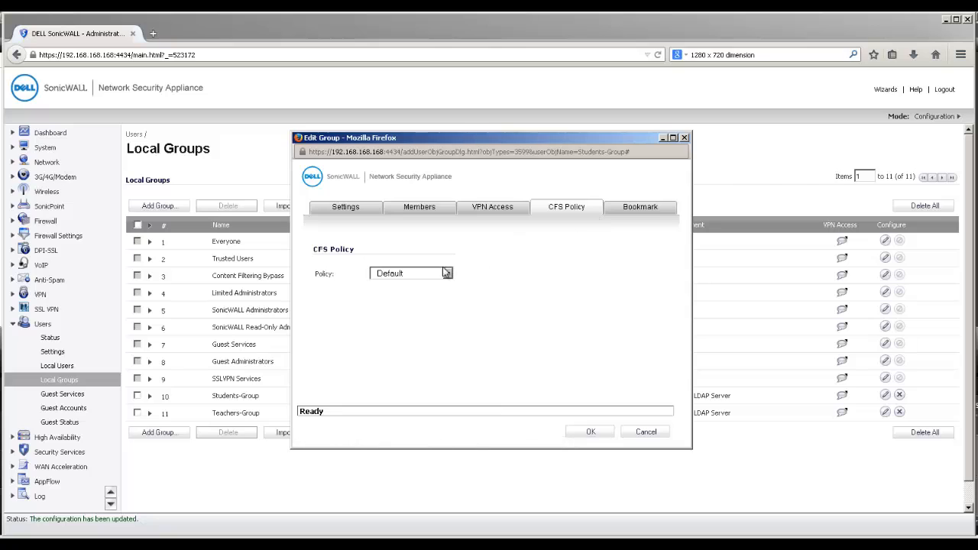
pyautogui.click(420, 273)
pyautogui.click(405, 305)
pyautogui.click(581, 433)
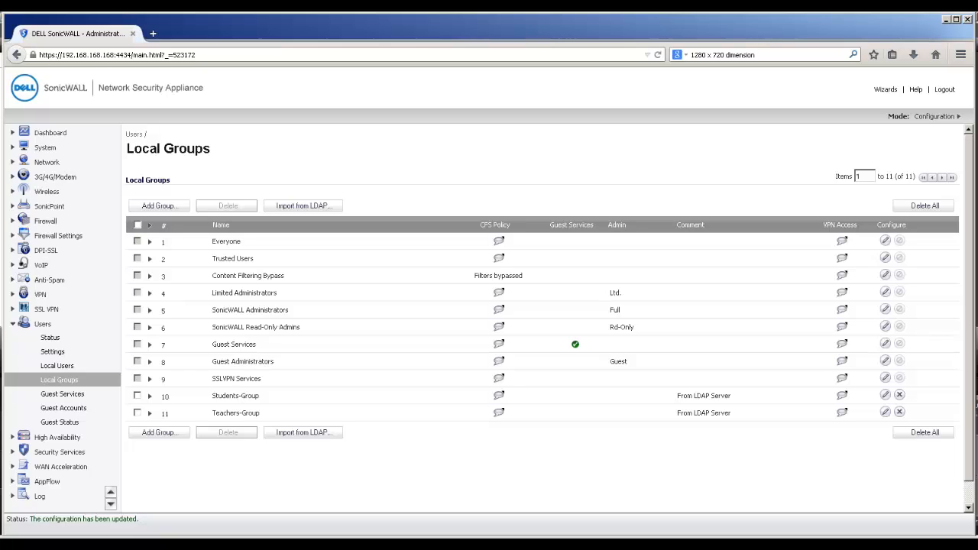
pyautogui.click(46, 222)
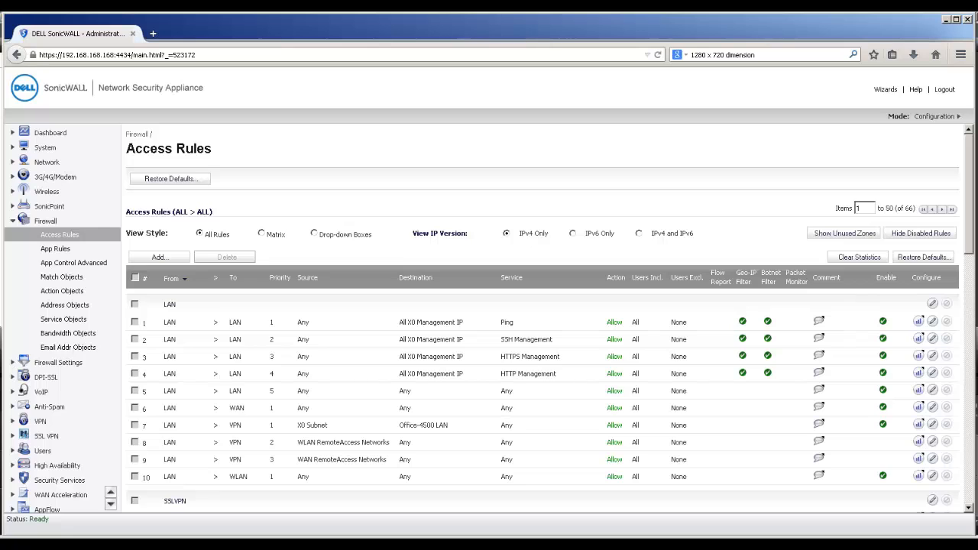
# - Show the Access Rules as a zone matrix and open the LAN-to-WAN rules
pyautogui.click(279, 234)
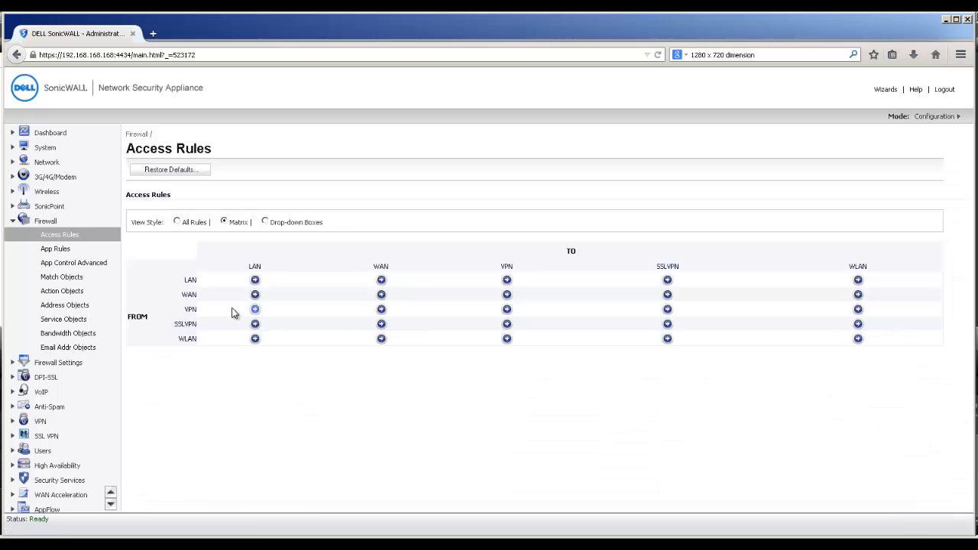
pyautogui.click(381, 281)
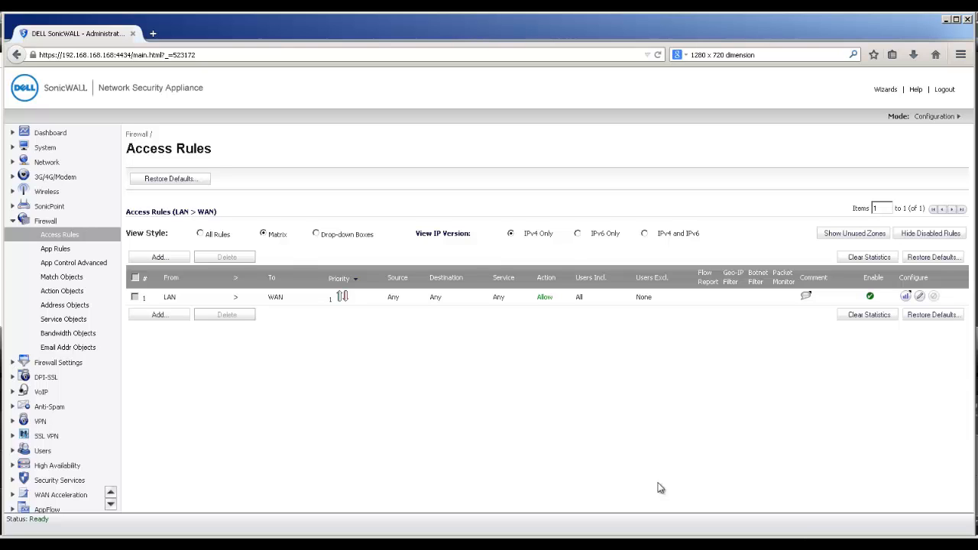
# - Start a new LAN-to-WAN rule and create the 'Web Services' service group containing HTTP and HTTPS
pyautogui.click(175, 315)
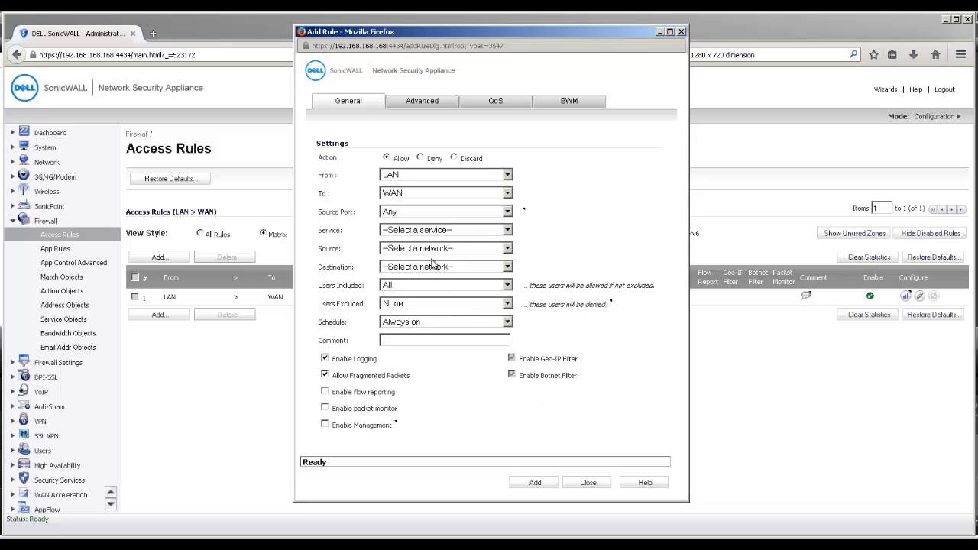
pyautogui.click(431, 233)
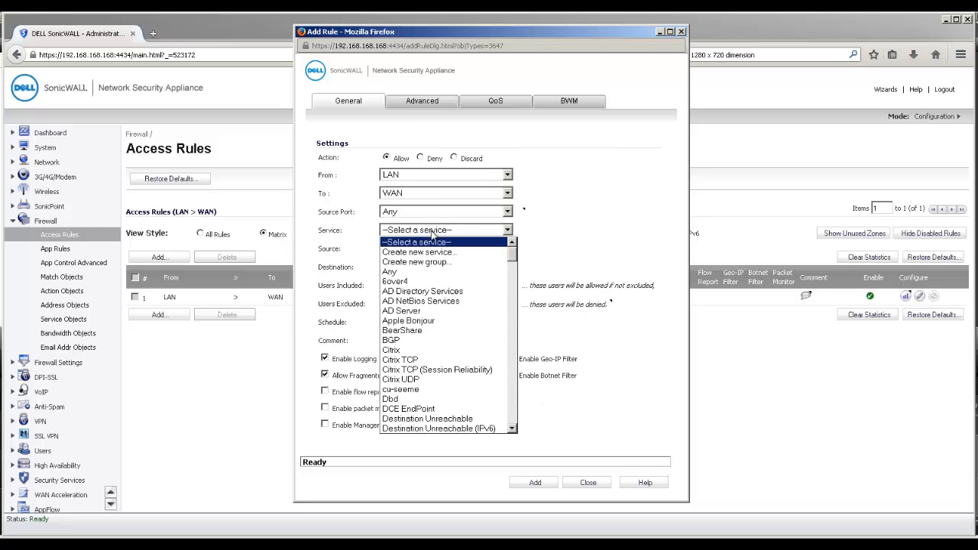
pyautogui.click(427, 261)
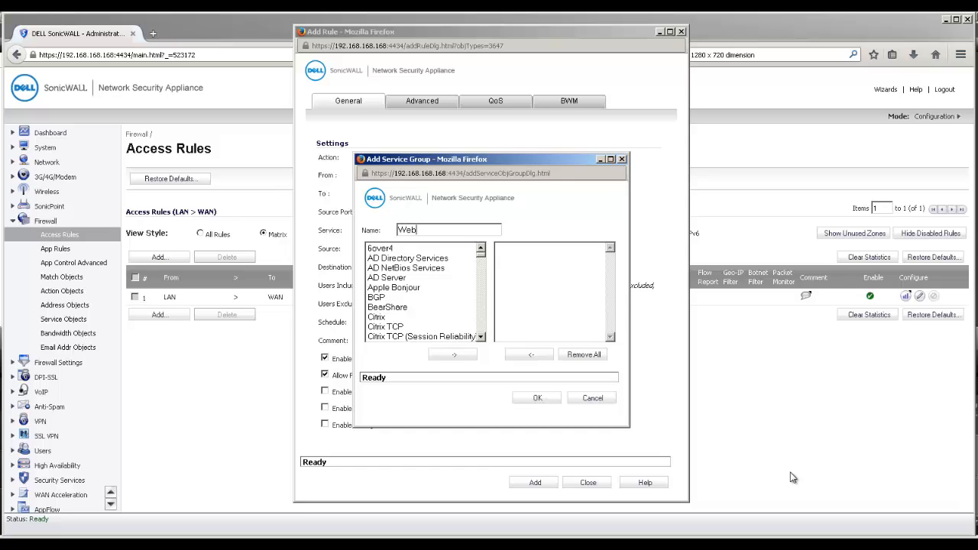
pyautogui.write('Web Services')
pyautogui.click(388, 278)
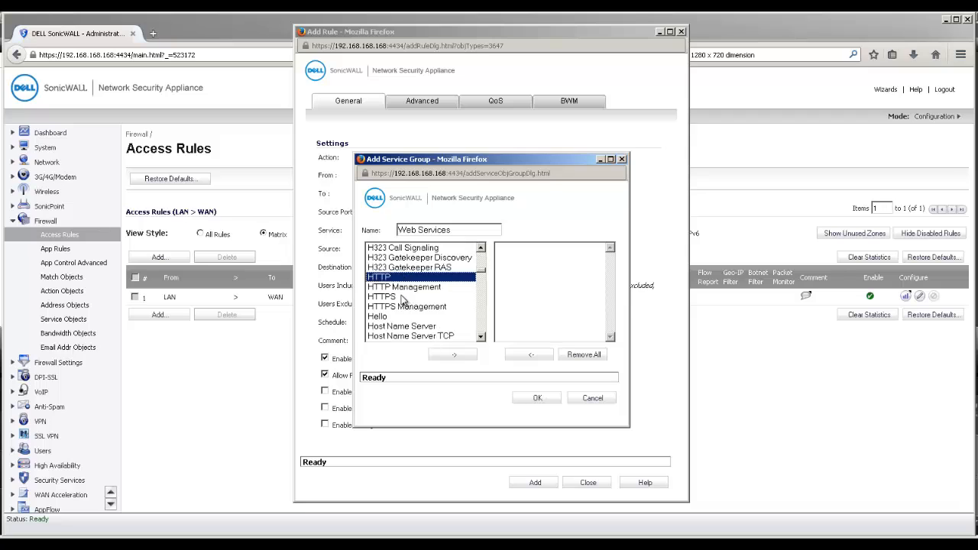
pyautogui.click(407, 296)
pyautogui.keyDown('ctrl'); pyautogui.click(397, 278); pyautogui.keyUp('ctrl')
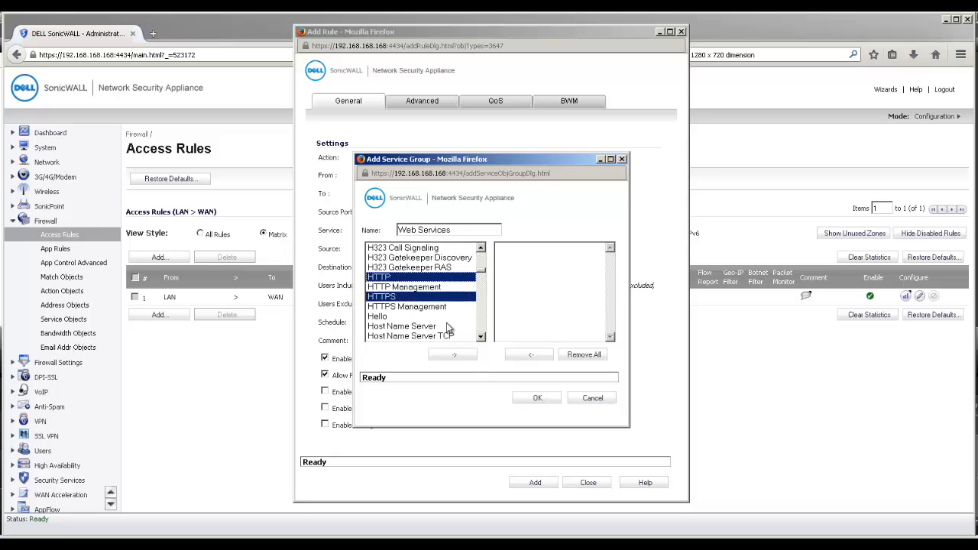
pyautogui.click(466, 354)
pyautogui.click(539, 399)
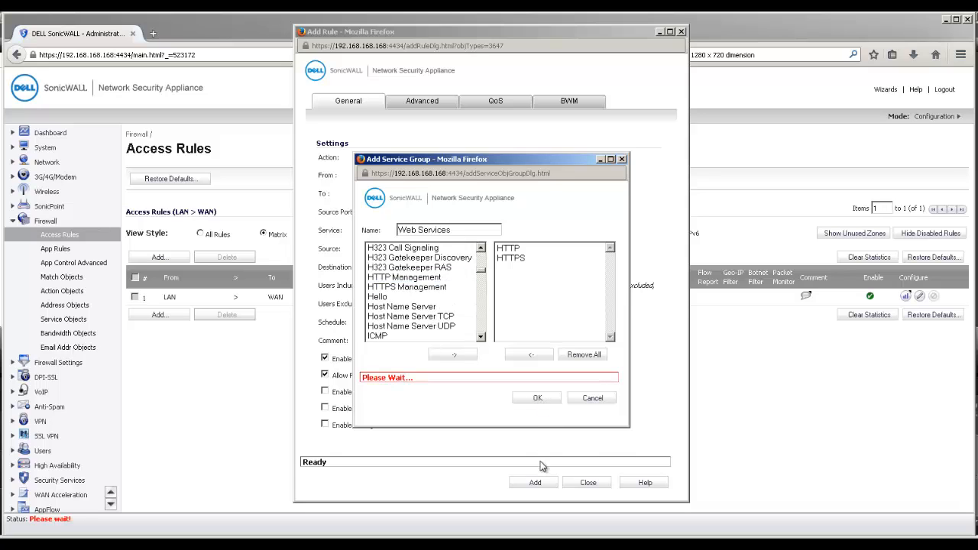
# - Add the Web Services rule from source Any, restricted to Trusted Users
pyautogui.click(392, 249)
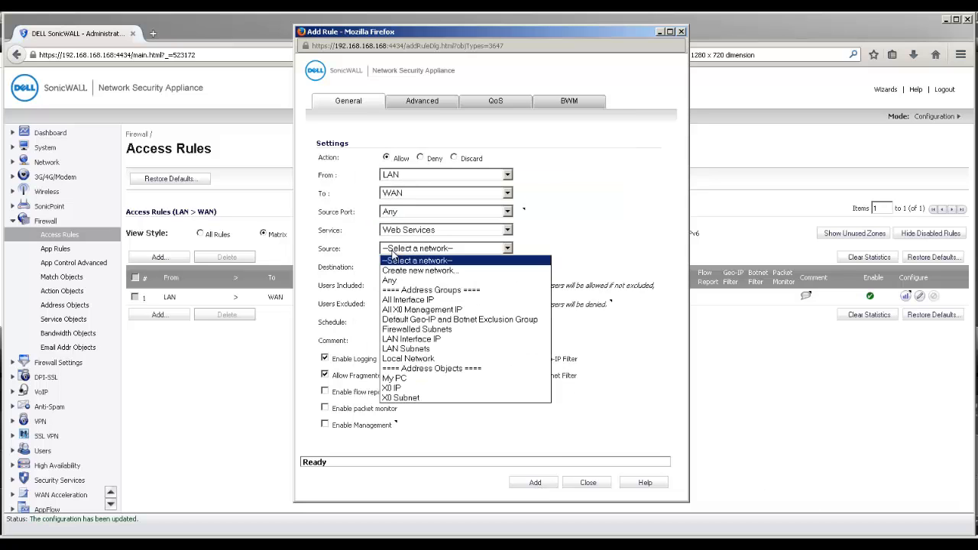
pyautogui.click(391, 280)
pyautogui.click(393, 267)
pyautogui.click(393, 266)
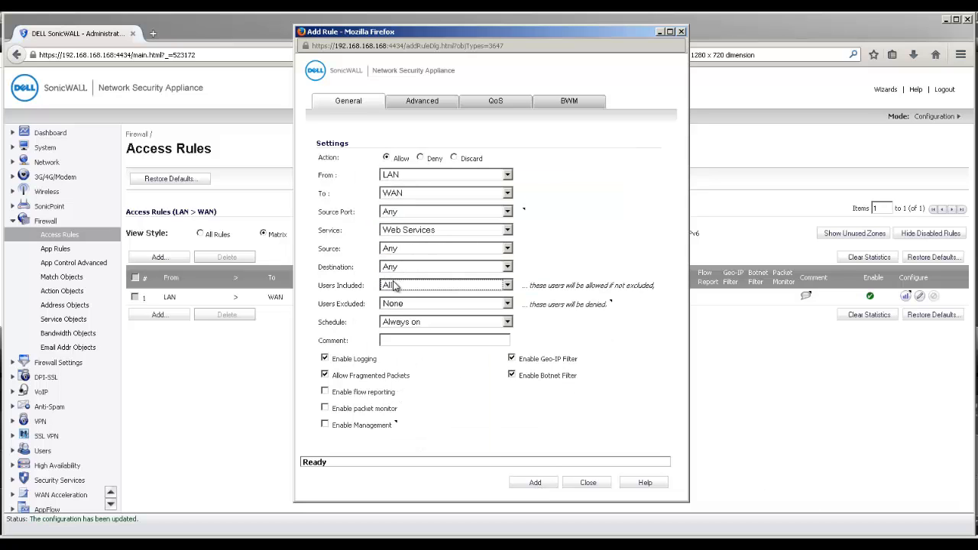
pyautogui.click(396, 286)
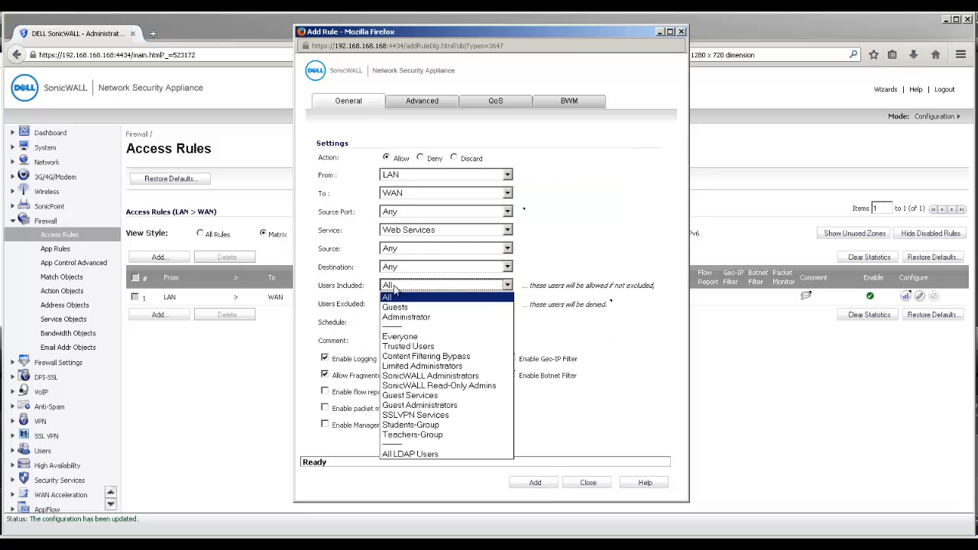
pyautogui.click(402, 347)
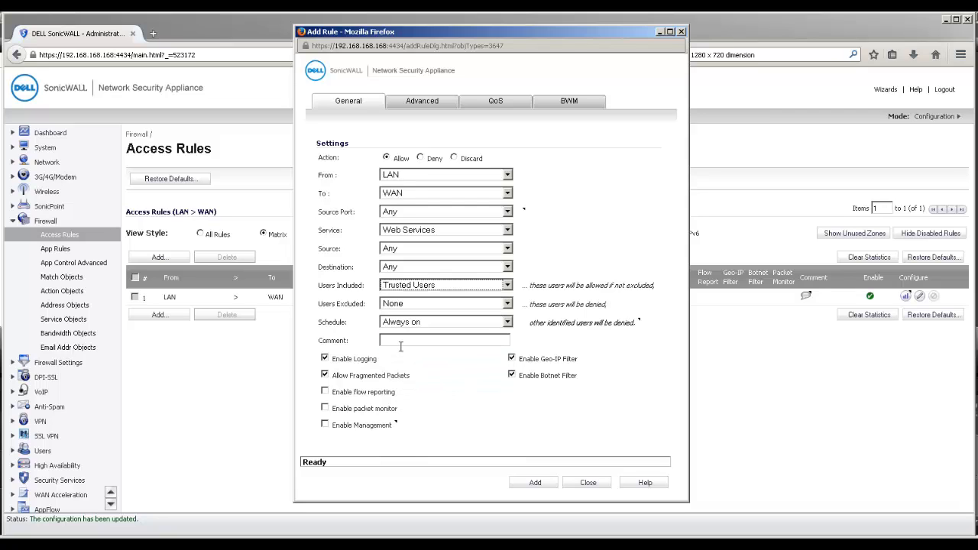
pyautogui.click(535, 482)
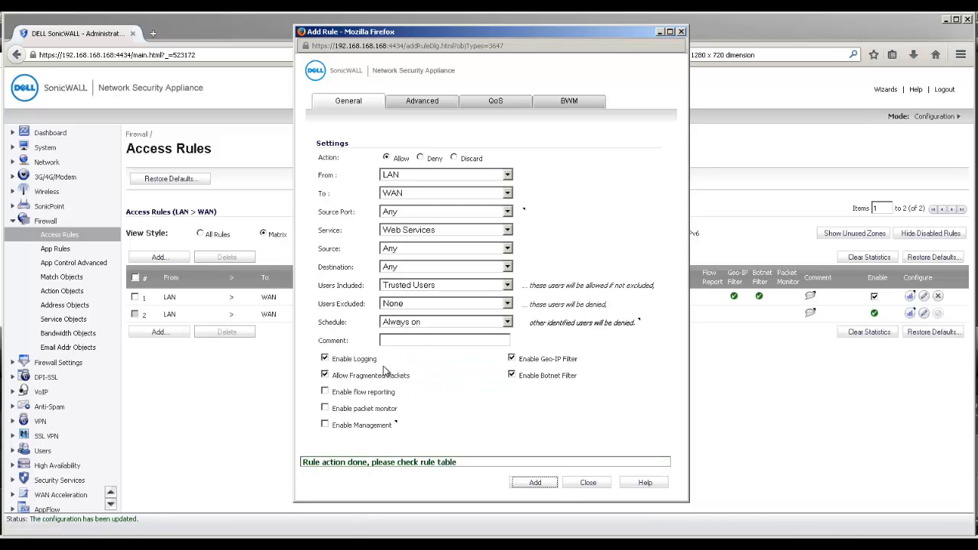
# - Add a DNS (Name Service) rule for All users and close the rule dialog
pyautogui.click(403, 232)
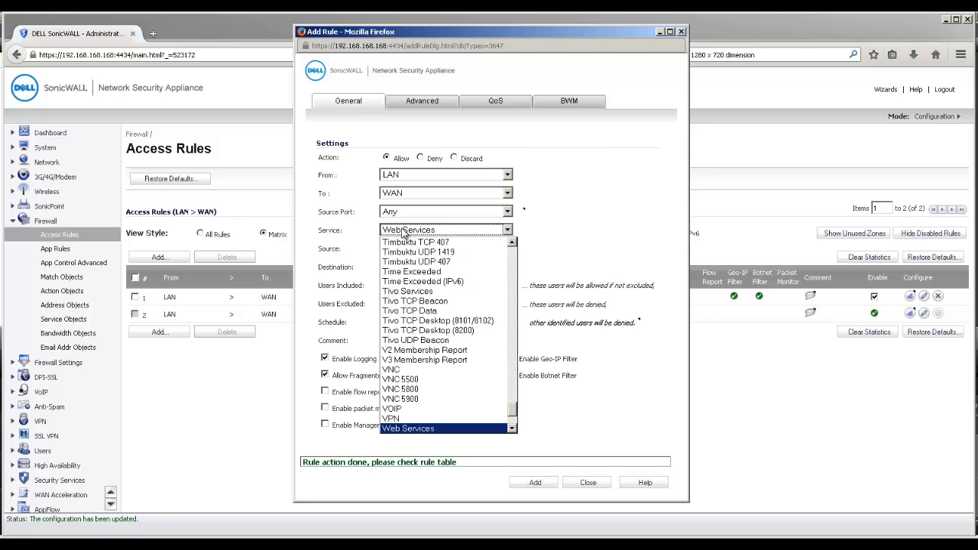
pyautogui.write('dns')
pyautogui.click(403, 293)
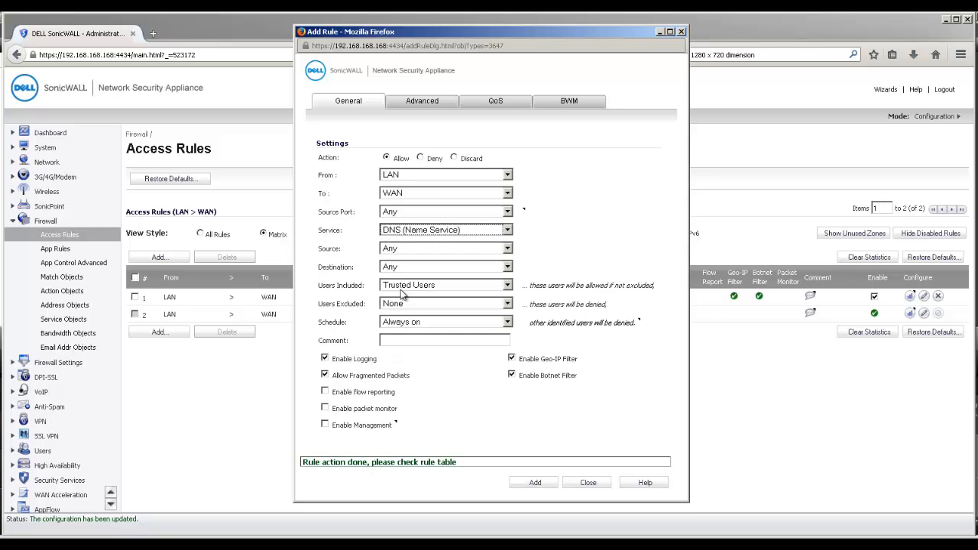
pyautogui.click(403, 295)
pyautogui.click(403, 300)
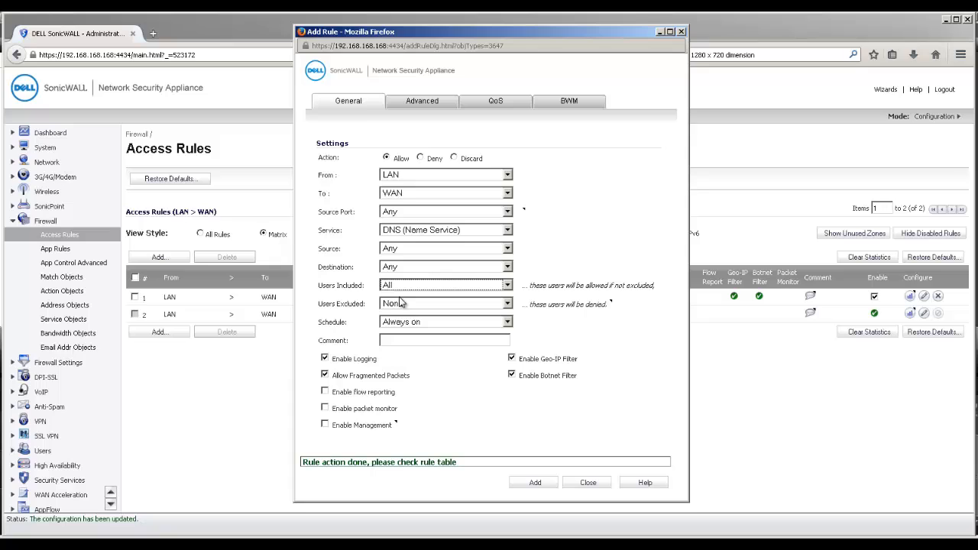
pyautogui.click(536, 482)
pyautogui.click(584, 485)
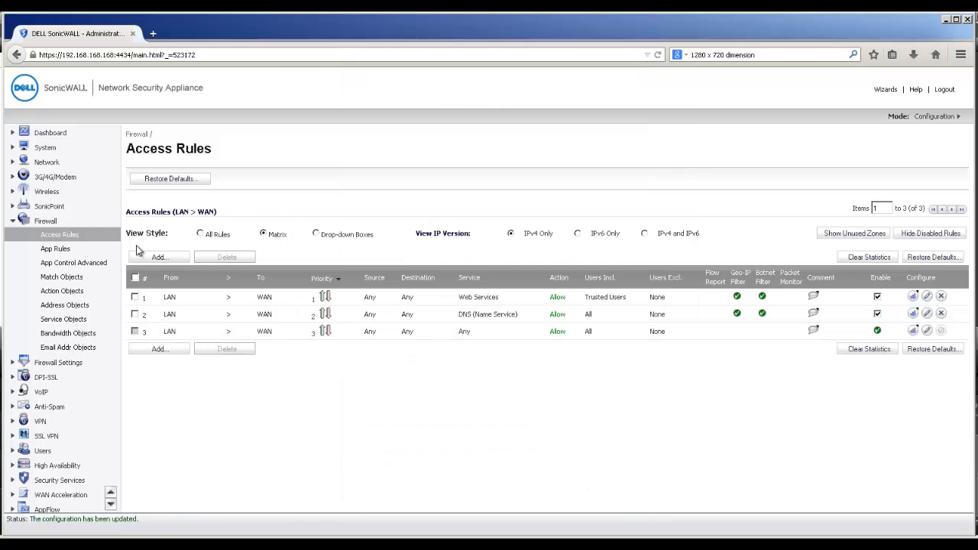
# - Review the Network Interfaces page, then go to Network Zones
pyautogui.click(48, 164)
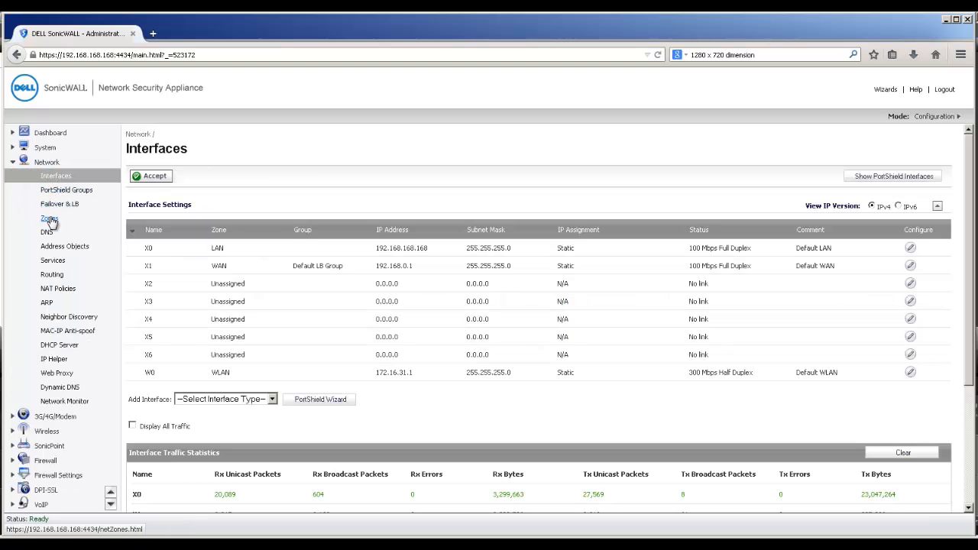
pyautogui.click(49, 219)
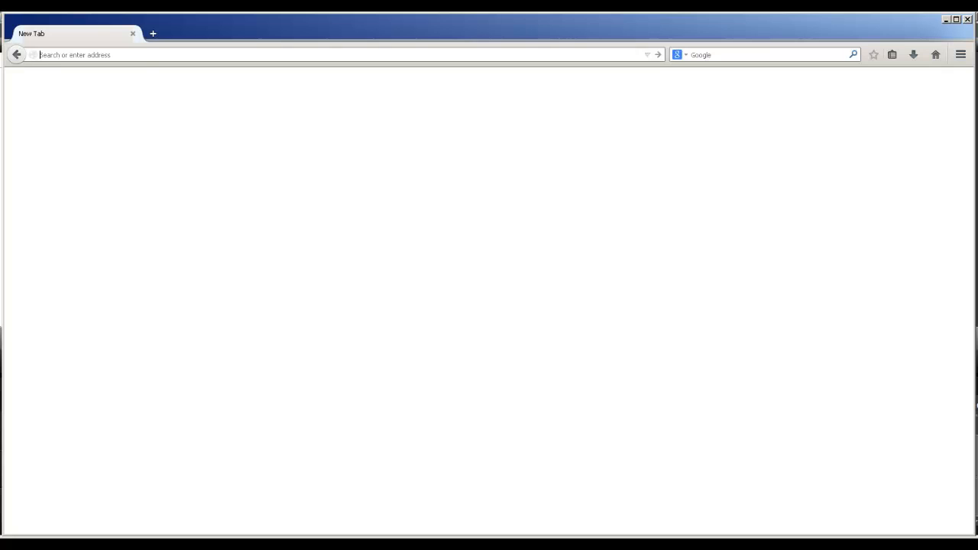
# - Browse to aldaily.com and log in to the firewall with the teacher account's username and password
pyautogui.write('alda')
pyautogui.press('Return')
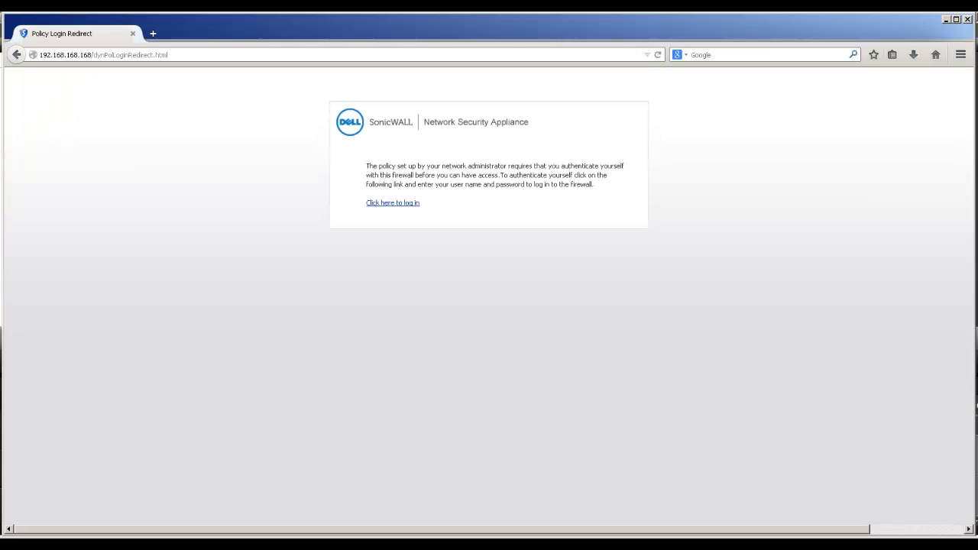
pyautogui.click(417, 204)
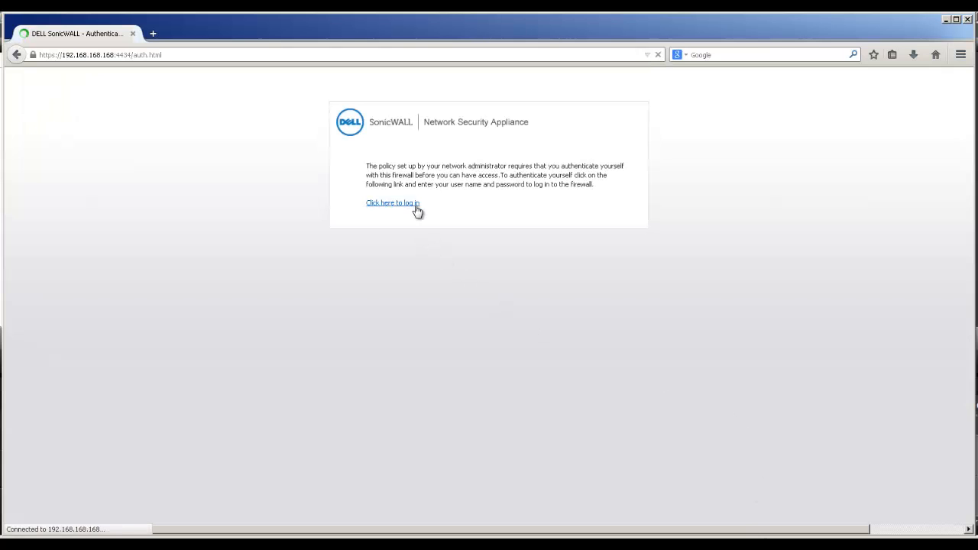
pyautogui.write('user-1')
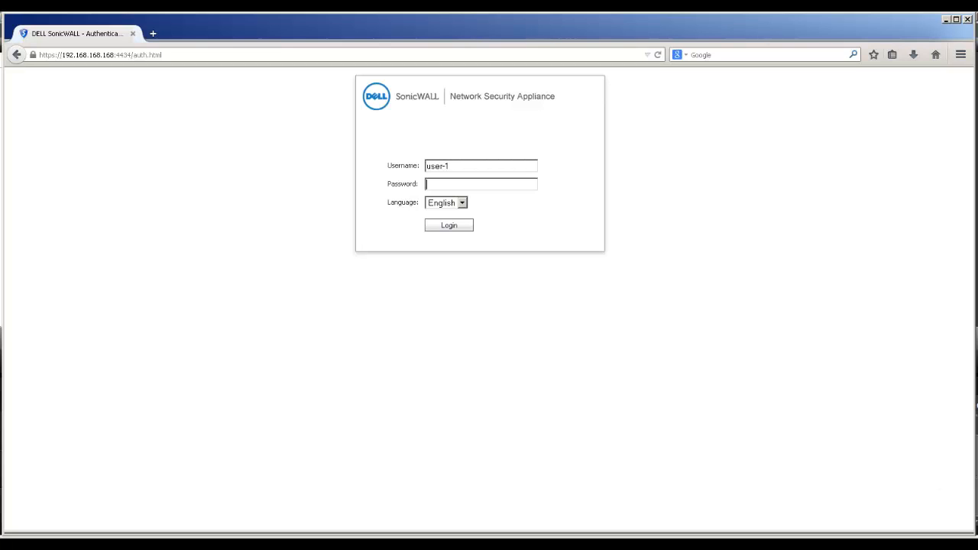
pyautogui.write('pas')
pyautogui.press('Return')
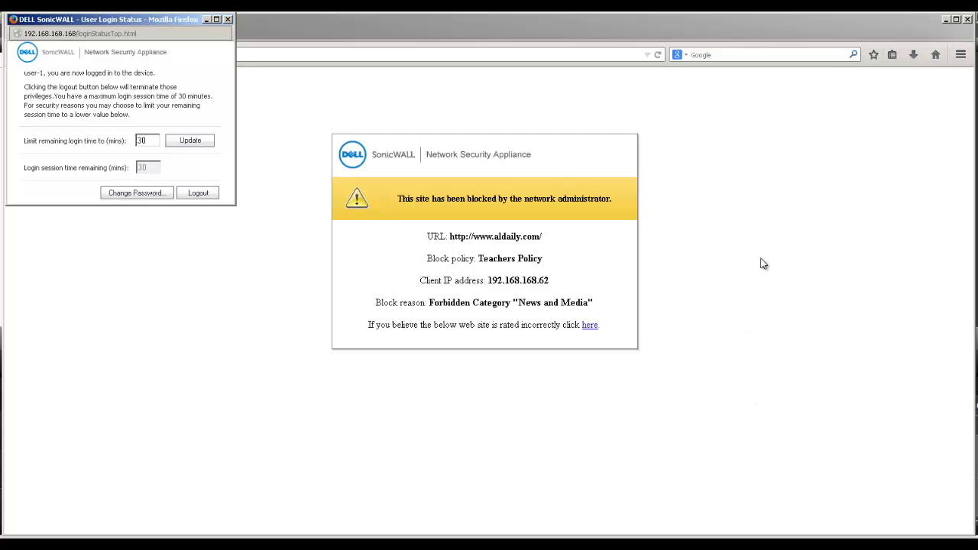
# - Load dell.com, then try mail.yahoo.com, which the Teachers Policy custom list blocks
pyautogui.click(506, 55)
pyautogui.write('dell.com/')
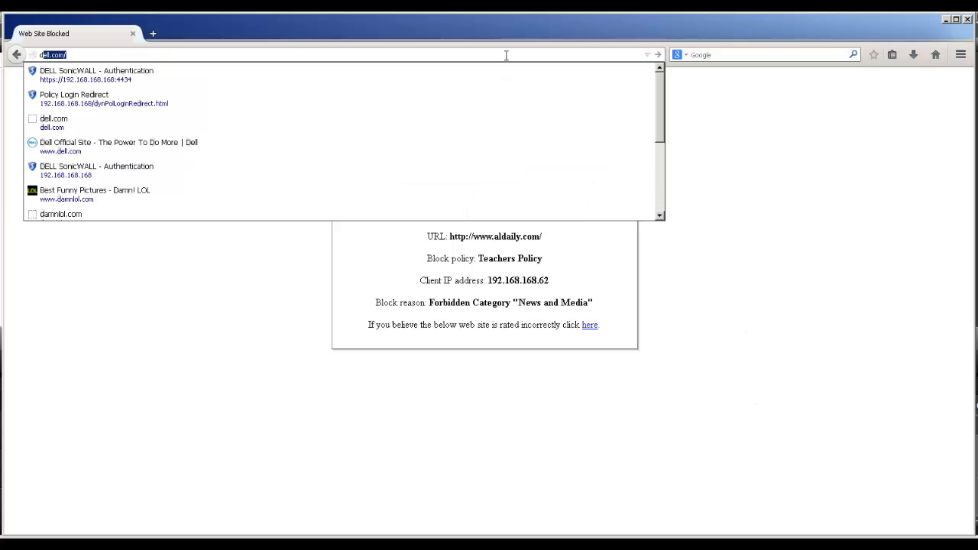
pyautogui.press('Return')
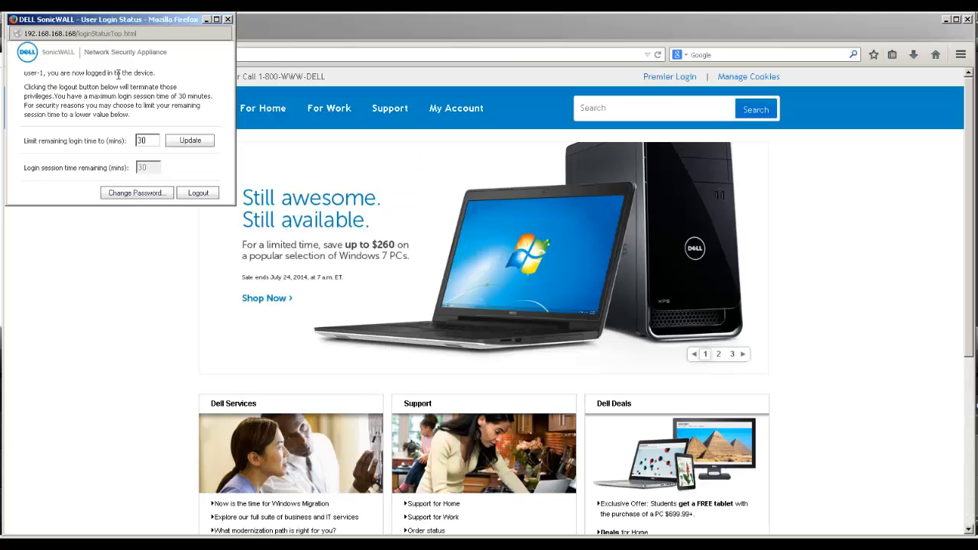
pyautogui.click(261, 58)
pyautogui.click(262, 58)
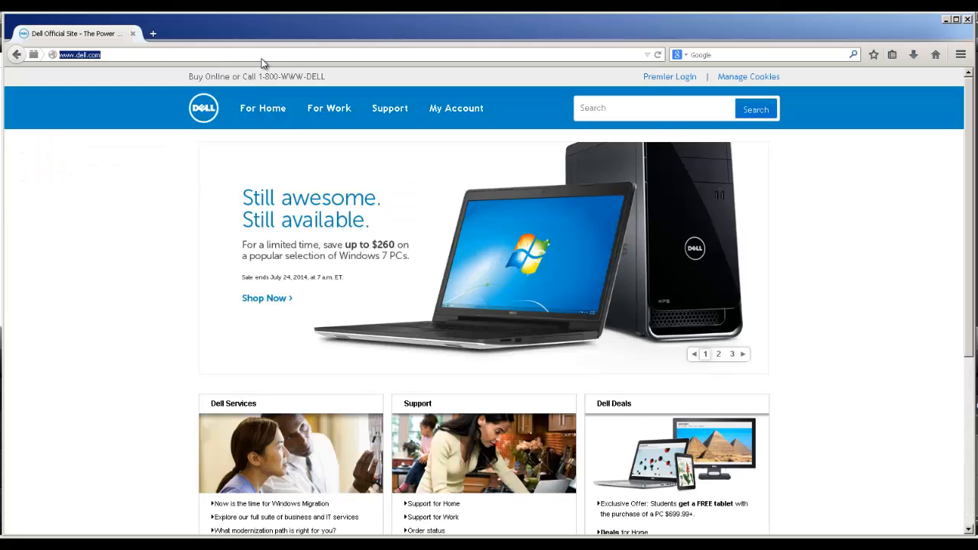
pyautogui.write('m')
pyautogui.press('Return')
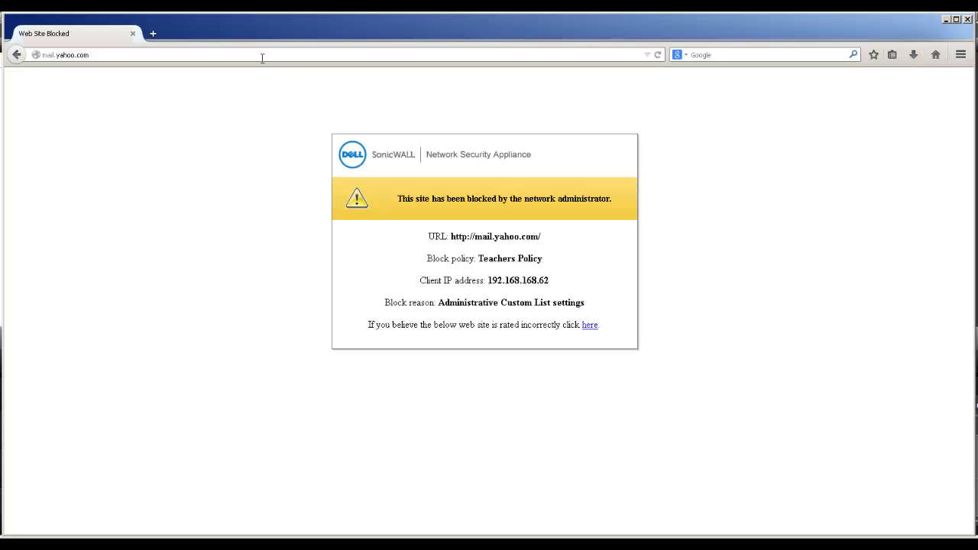
# - Log out of the firewall from the User Login Status window and return to the browser
pyautogui.click(262, 58)
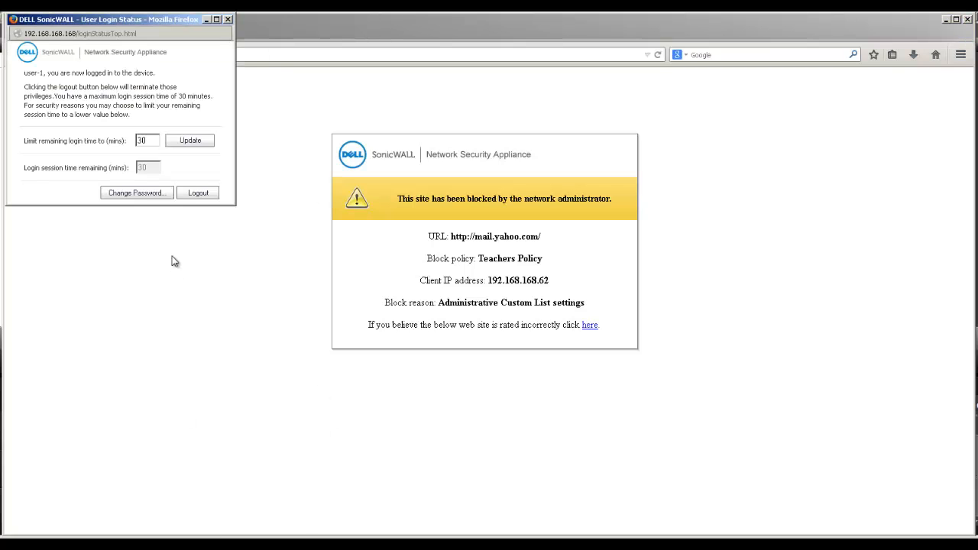
pyautogui.click(198, 194)
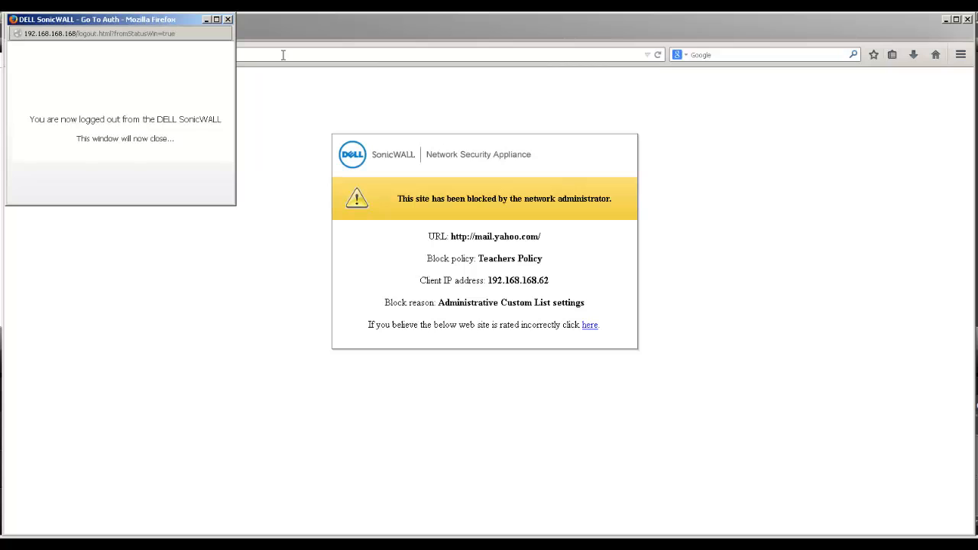
pyautogui.click(230, 21)
pyautogui.click(243, 54)
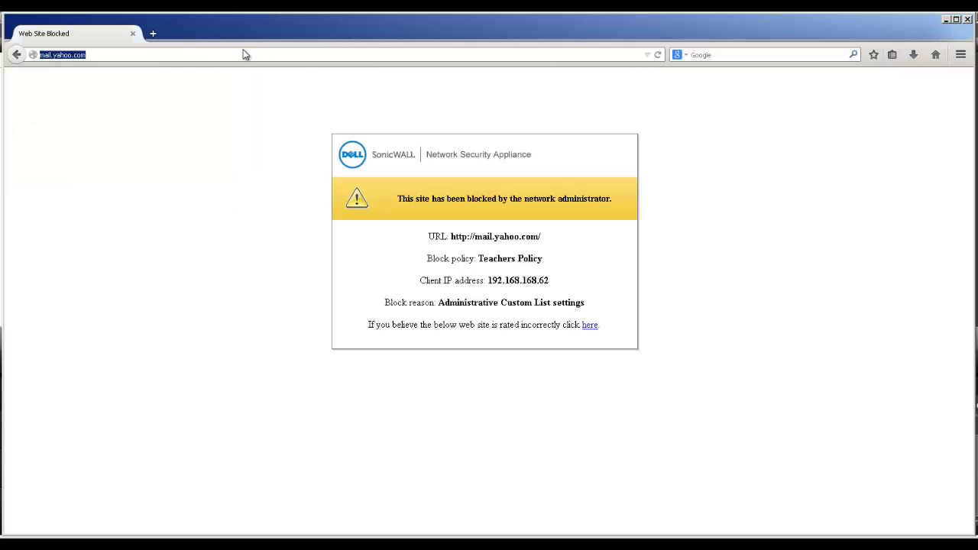
# - Load stanford.edu and log in to the firewall with the second user's username and password
pyautogui.write('stanford.edu/')
pyautogui.press('Return')
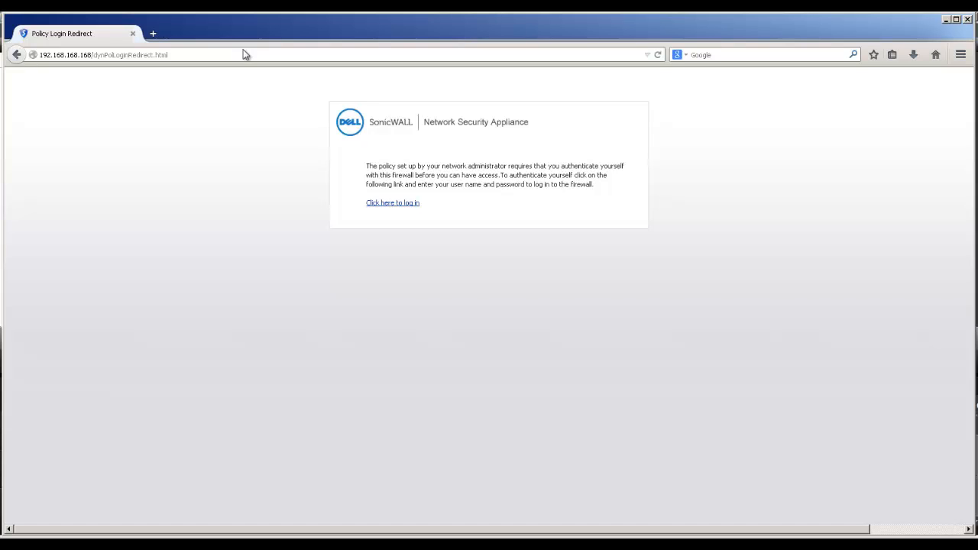
pyautogui.click(416, 204)
pyautogui.write('user-2')
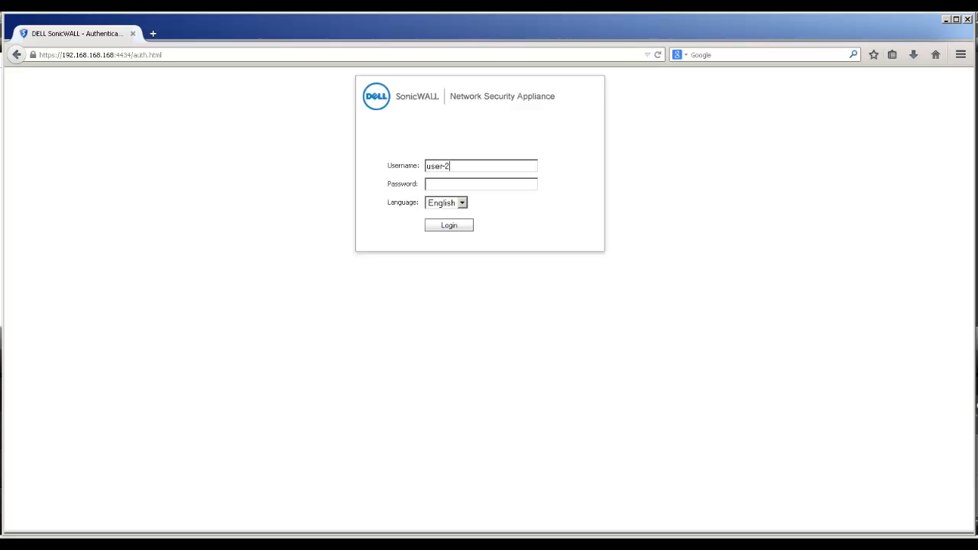
pyautogui.press('Tab')
pyautogui.write('password')
pyautogui.press('Return')
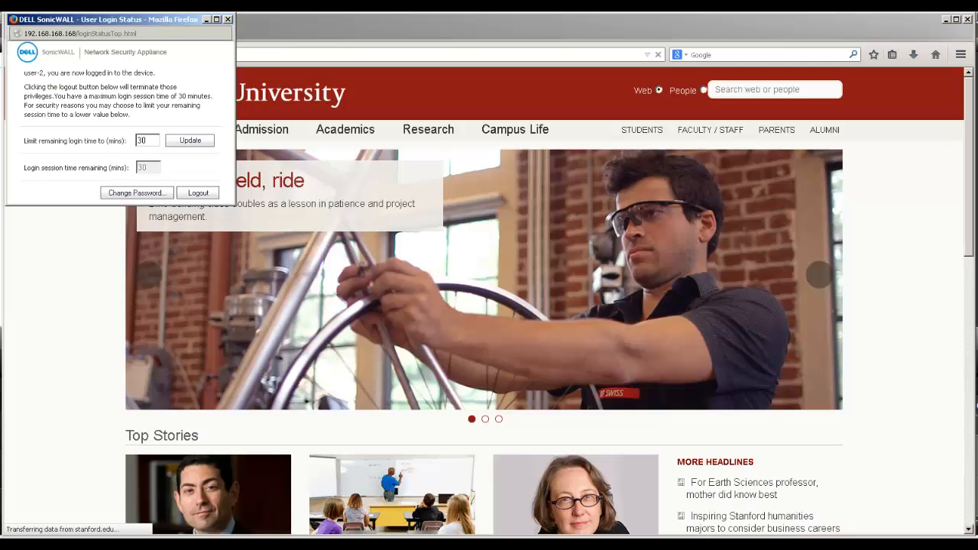
# - Request gmail.com in the address bar
pyautogui.click(483, 55)
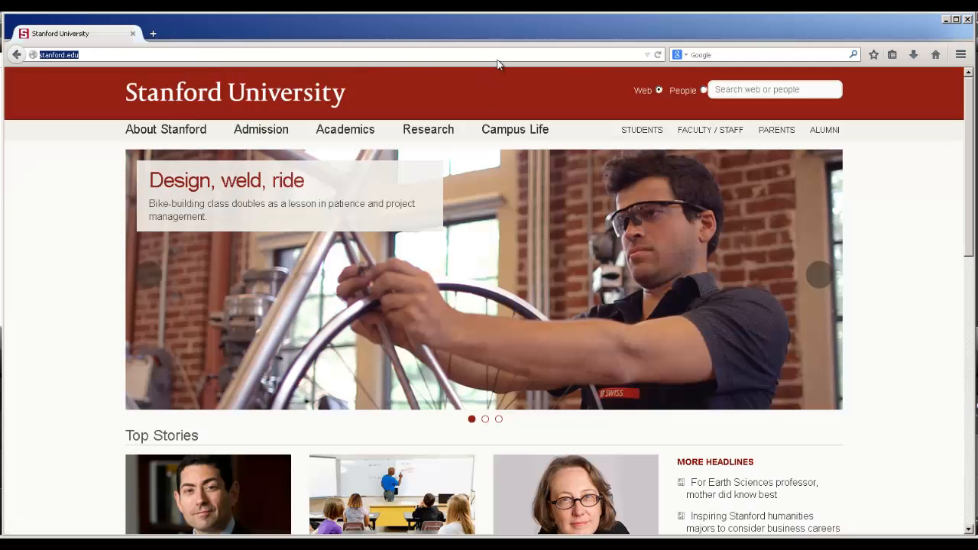
pyautogui.write('https:')
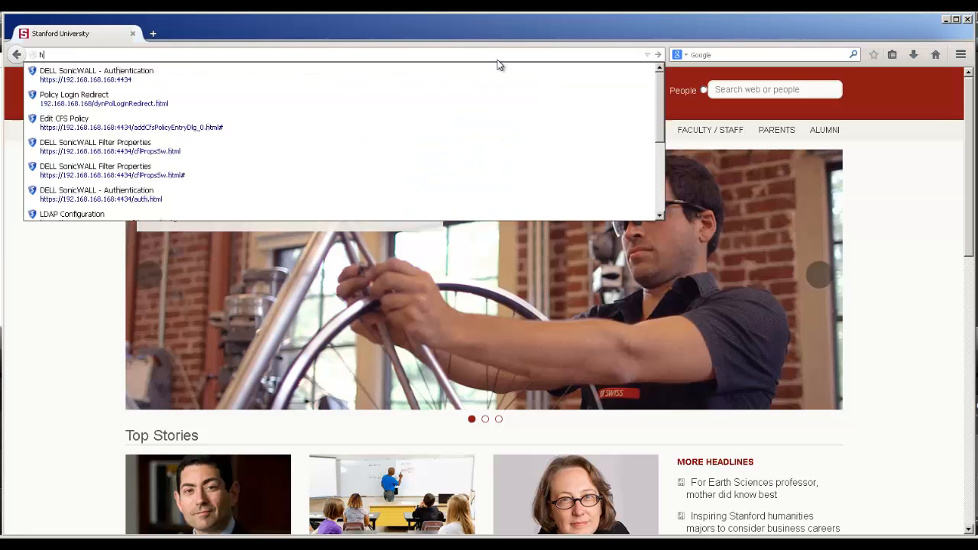
pyautogui.press('BackSpace')
pyautogui.press('BackSpace')
pyautogui.press('BackSpace')
pyautogui.press('BackSpace')
pyautogui.press('BackSpace')
pyautogui.press('BackSpace')
pyautogui.write('g')
pyautogui.press('Return')
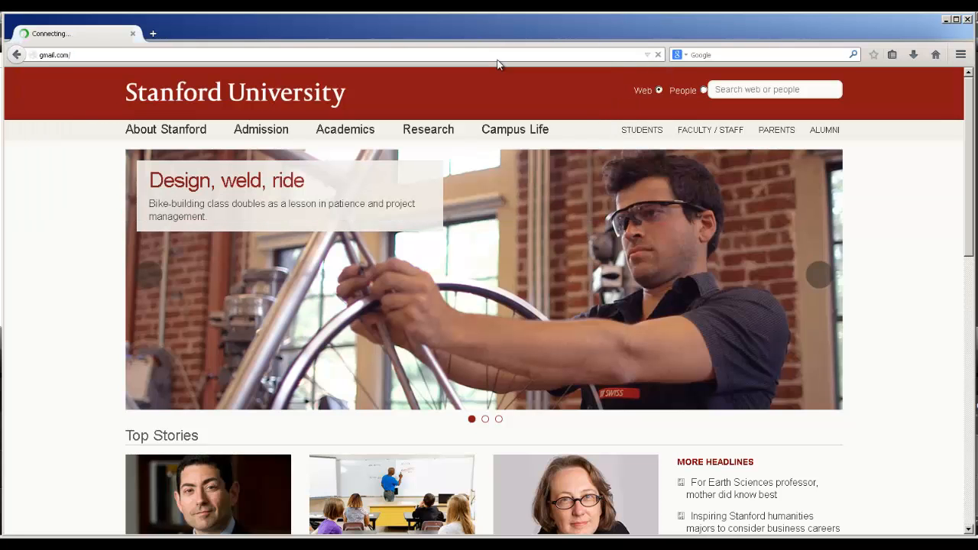